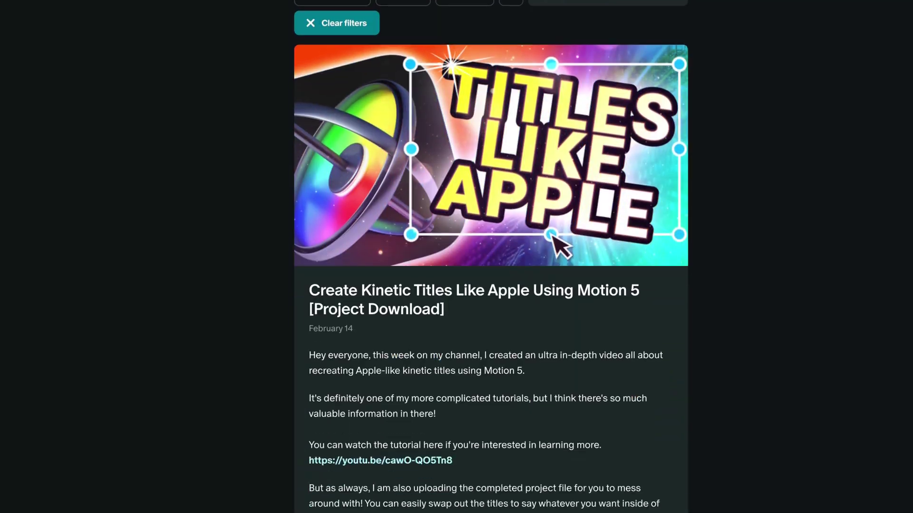
{"action": "scroll", "coordinate": [490, 257], "scroll_direction": "down", "scroll_amount": 20}
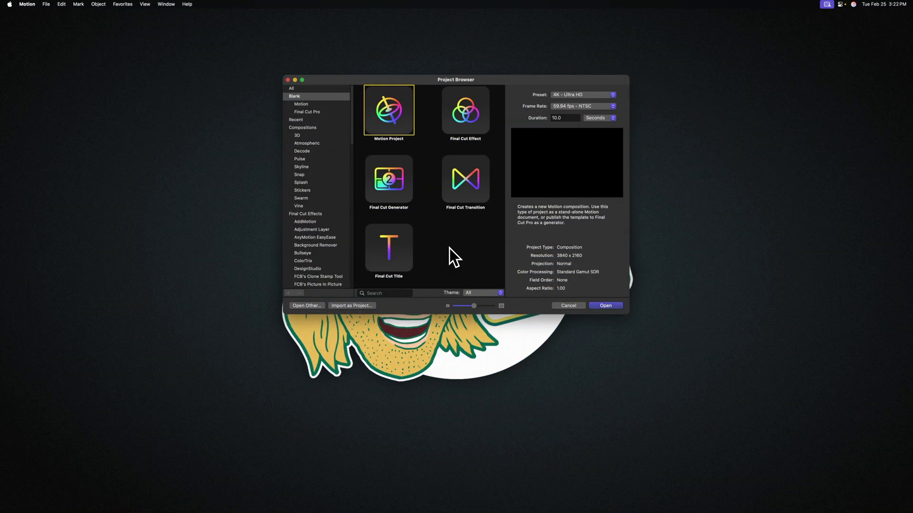
Pick the blank Final Cut Title project, keeping 4K Ultra HD at 59.94 fps.
{"action": "left_click", "coordinate": [412, 264]}
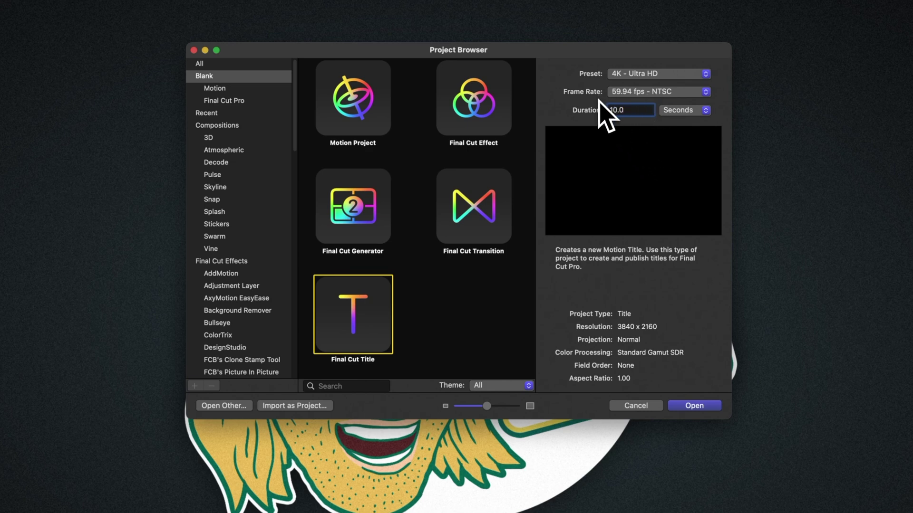
Open the title project, delete the Type Text Here layer and enable the Title Background photo.
{"action": "left_click", "coordinate": [694, 405]}
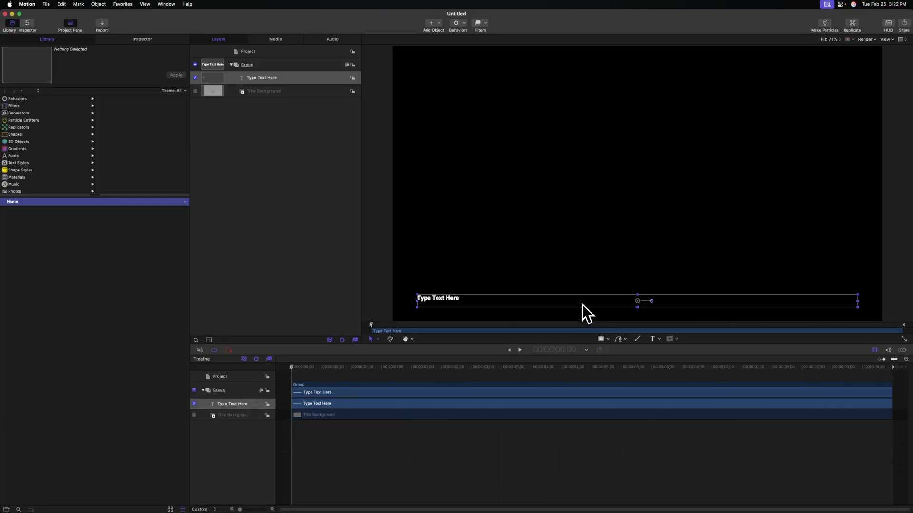
{"action": "key", "text": "Delete"}
{"action": "left_click", "coordinate": [279, 79]}
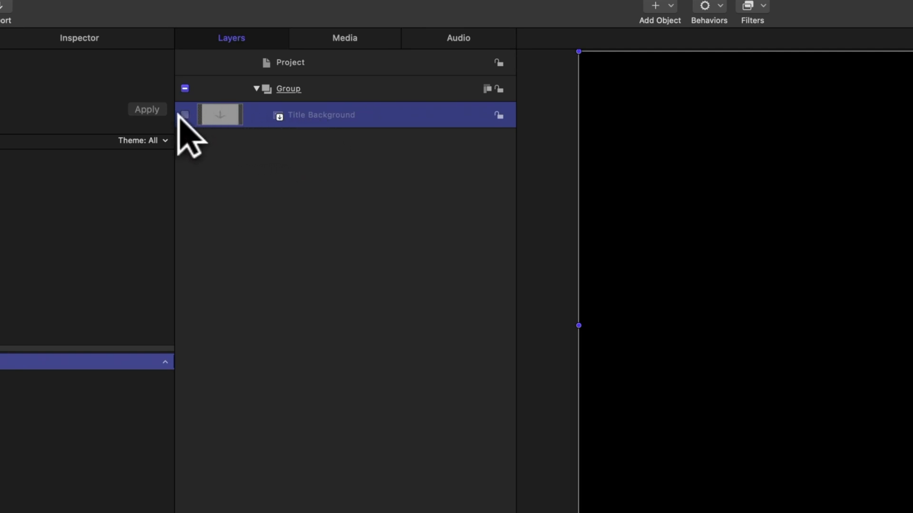
{"action": "left_click", "coordinate": [185, 115]}
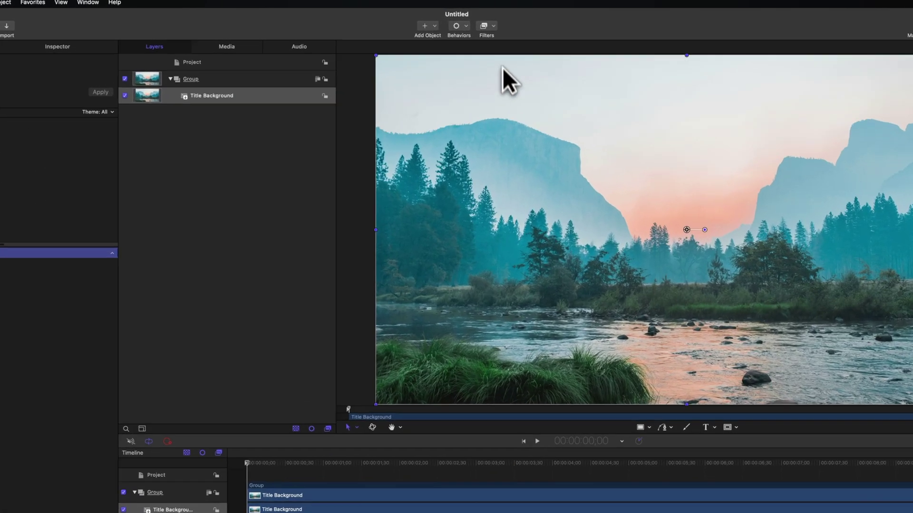
Add a Gaussian Blur filter to the Title Background and raise its Amount to 233.
{"action": "left_click", "coordinate": [479, 23]}
{"action": "mouse_move", "coordinate": [497, 48]}
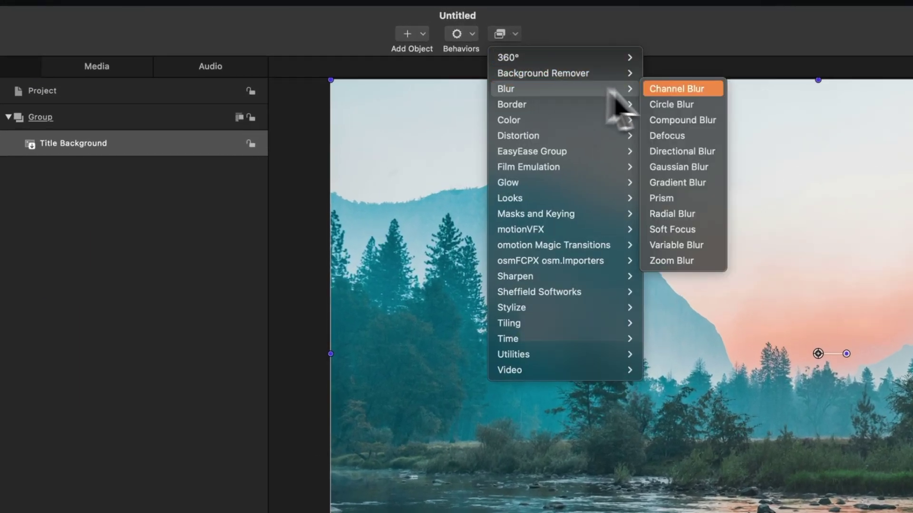
{"action": "left_click", "coordinate": [702, 169]}
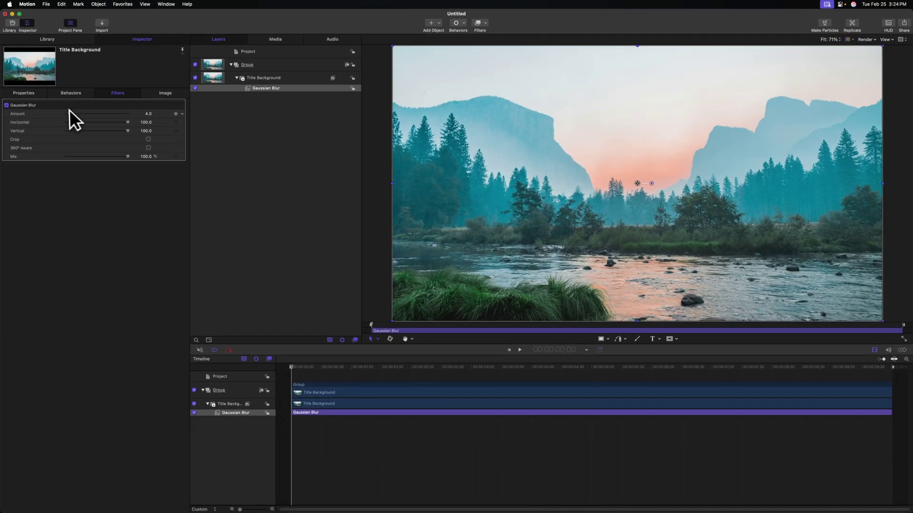
{"action": "left_click_drag", "start_coordinate": [68, 113], "coordinate": [148, 117]}
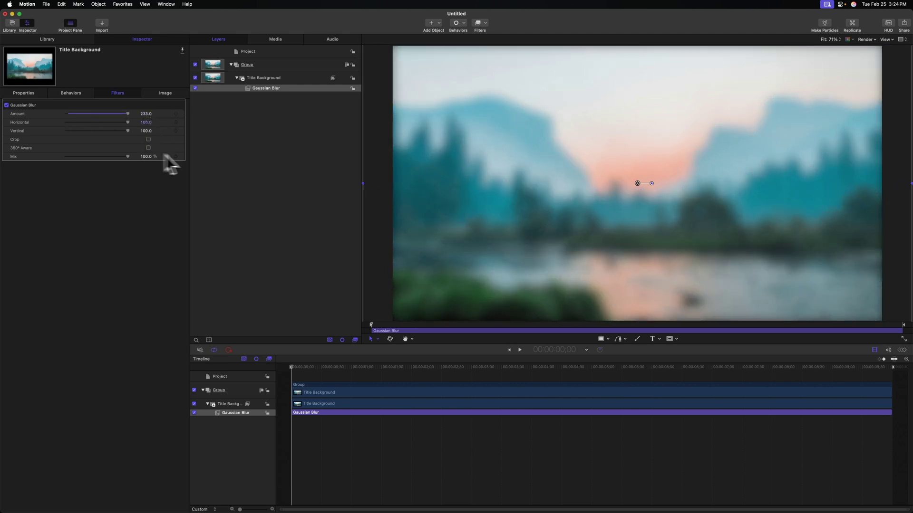
{"action": "left_click", "coordinate": [307, 87]}
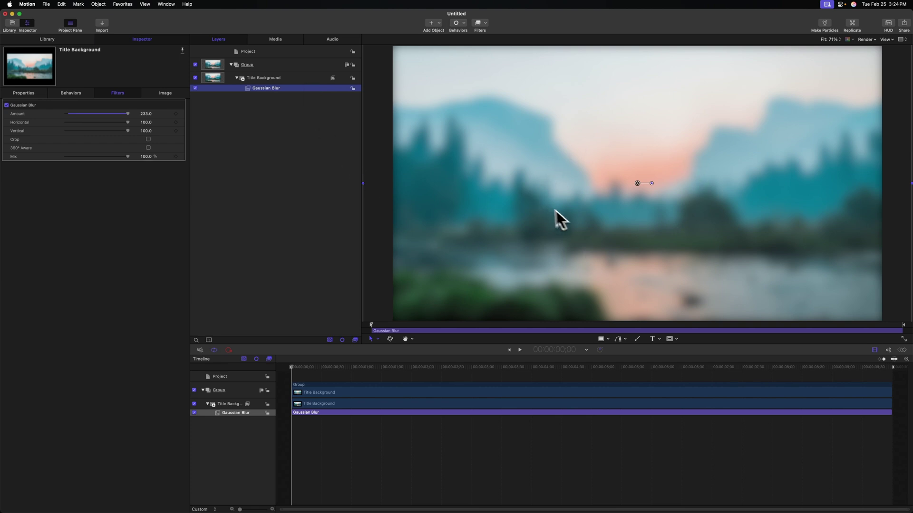
Add a Posterize filter to the blurred background and set its Levels to 8.
{"action": "left_click", "coordinate": [489, 26]}
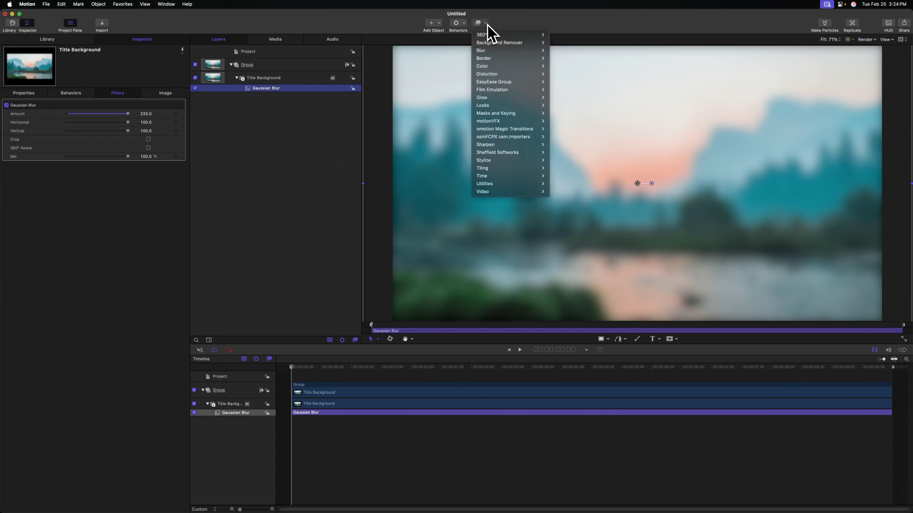
{"action": "mouse_move", "coordinate": [536, 159]}
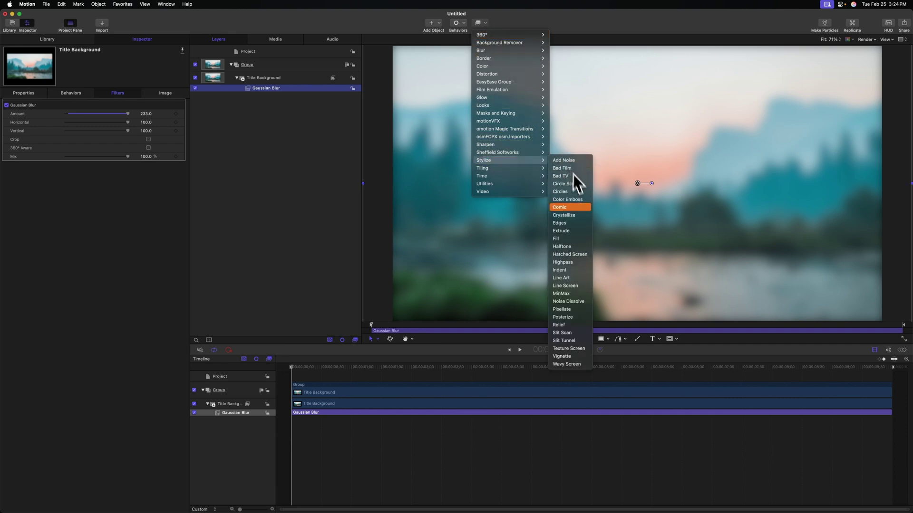
{"action": "left_click", "coordinate": [571, 316]}
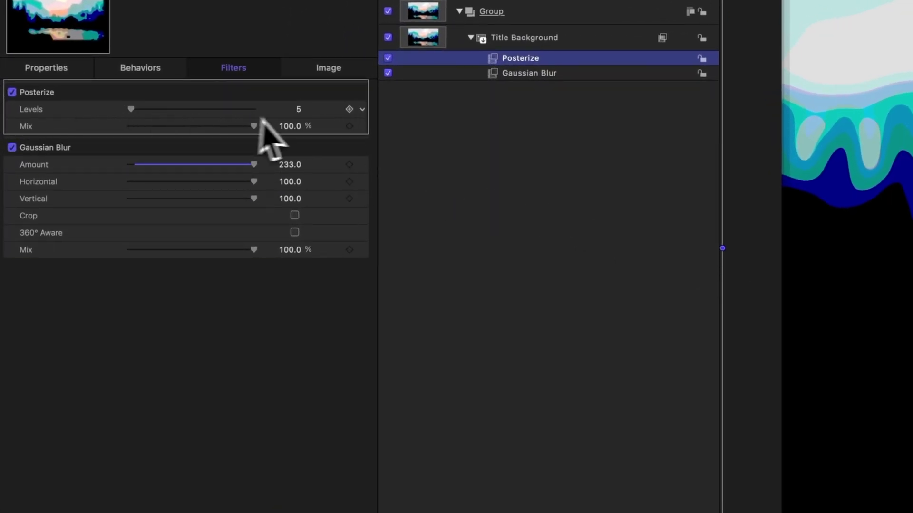
{"action": "left_click", "coordinate": [299, 109]}
{"action": "type", "text": "8"}
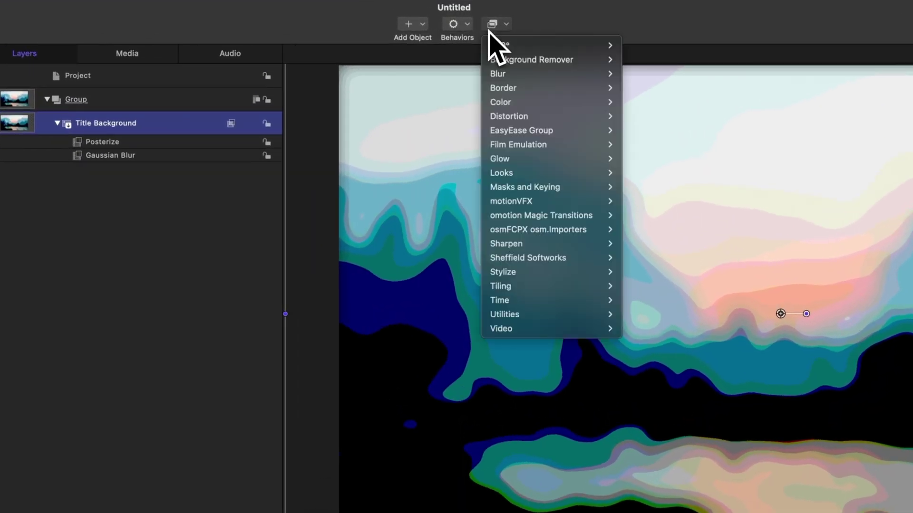
Add an Indent filter with Softness 0.78 and enable Crop on the Gaussian Blur.
{"action": "mouse_move", "coordinate": [575, 273]}
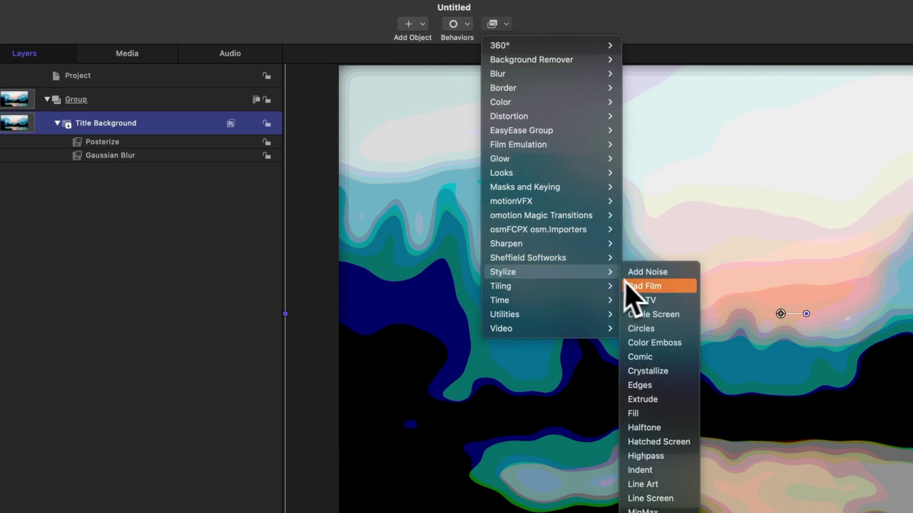
{"action": "left_click", "coordinate": [663, 470]}
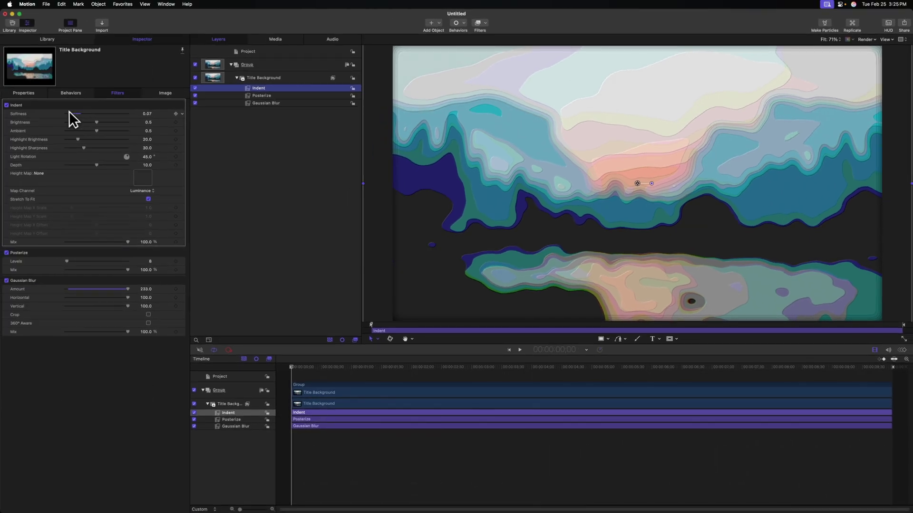
{"action": "left_click_drag", "start_coordinate": [71, 114], "coordinate": [114, 114]}
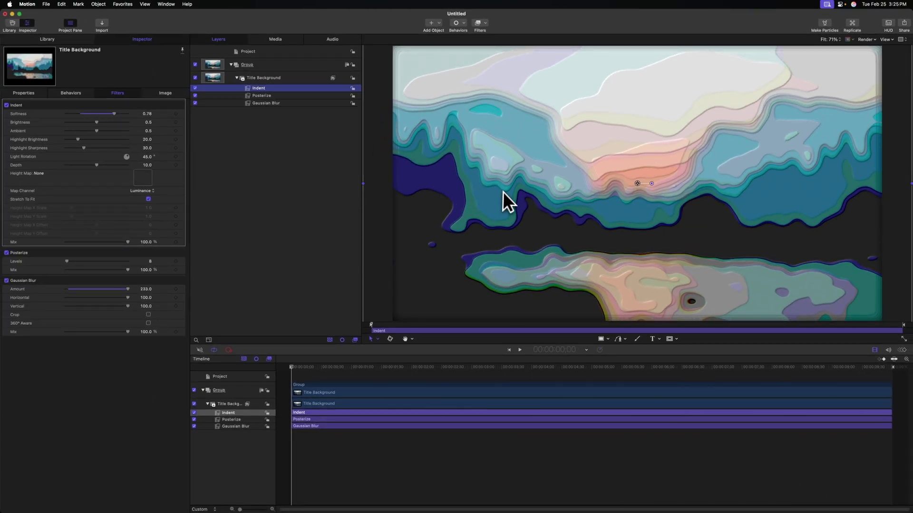
{"action": "mouse_move", "coordinate": [93, 122]}
{"action": "left_mouse_down"}
{"action": "mouse_move", "coordinate": [115, 118]}
{"action": "mouse_move", "coordinate": [97, 130]}
{"action": "left_mouse_up"}
{"action": "left_click_drag", "start_coordinate": [144, 158], "coordinate": [148, 158]}
{"action": "key", "text": "super+z"}
{"action": "left_click", "coordinate": [269, 102]}
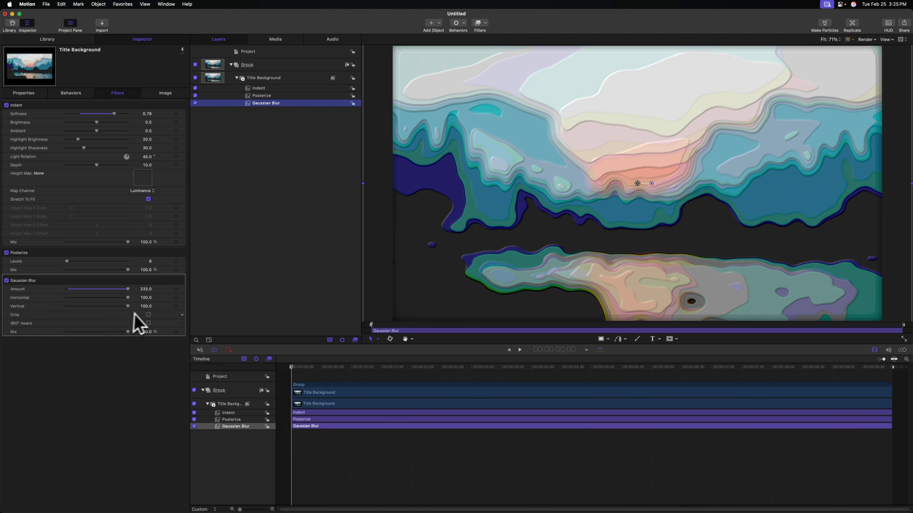
{"action": "left_click", "coordinate": [148, 314]}
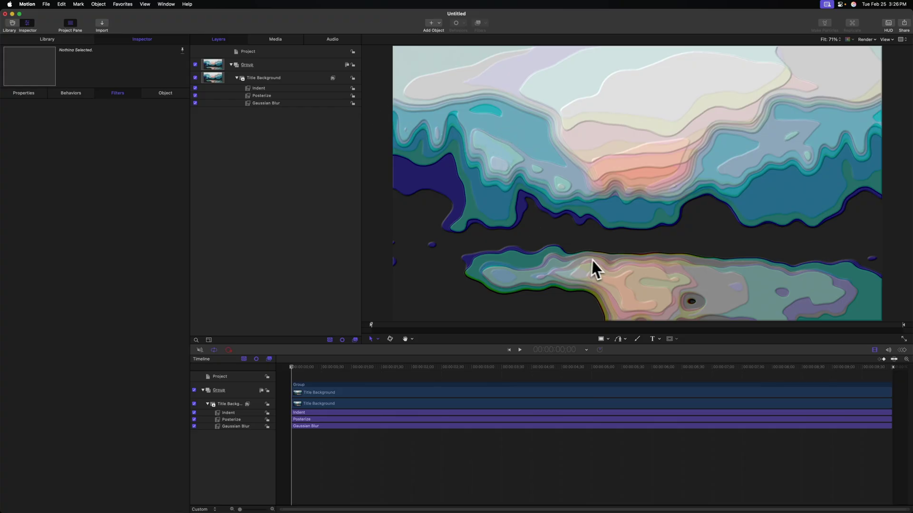
Add monochrome Pink Noise to the Title Background in Overlay blend mode, Autoanimate off.
{"action": "left_click", "coordinate": [304, 77]}
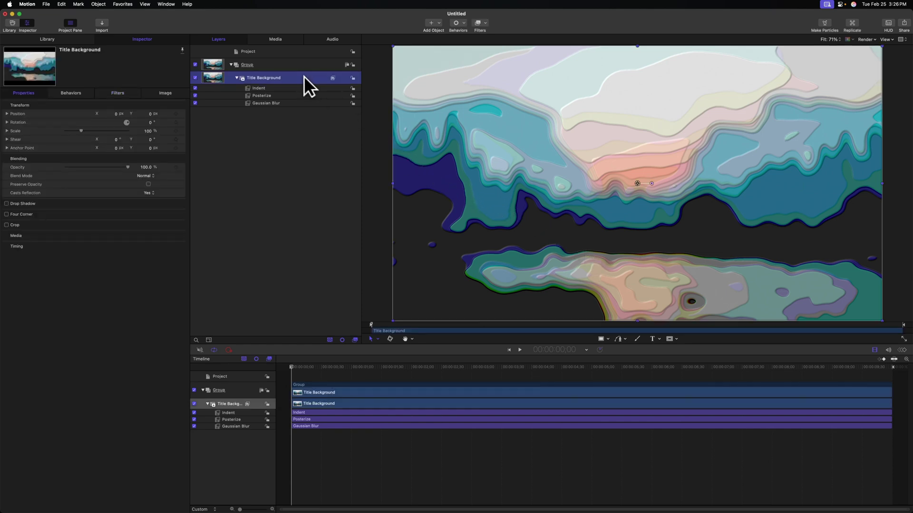
{"action": "left_click", "coordinate": [474, 26]}
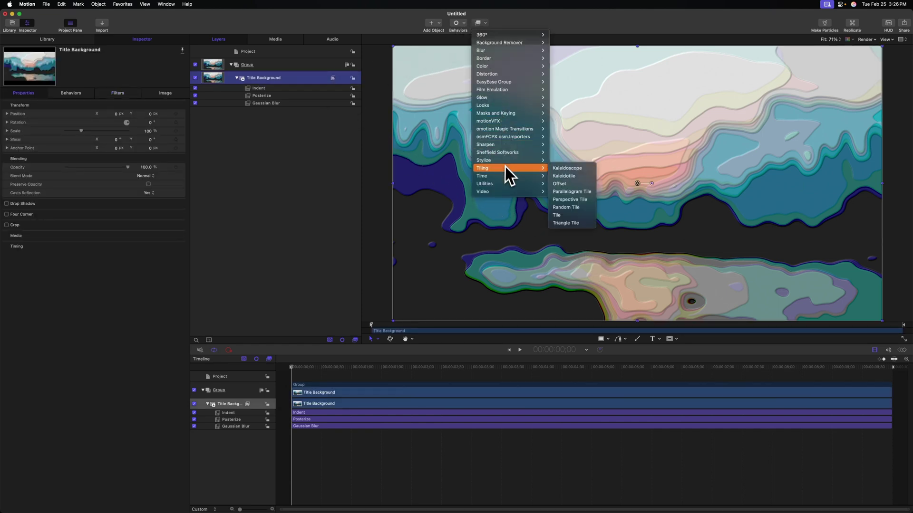
{"action": "left_click", "coordinate": [565, 161]}
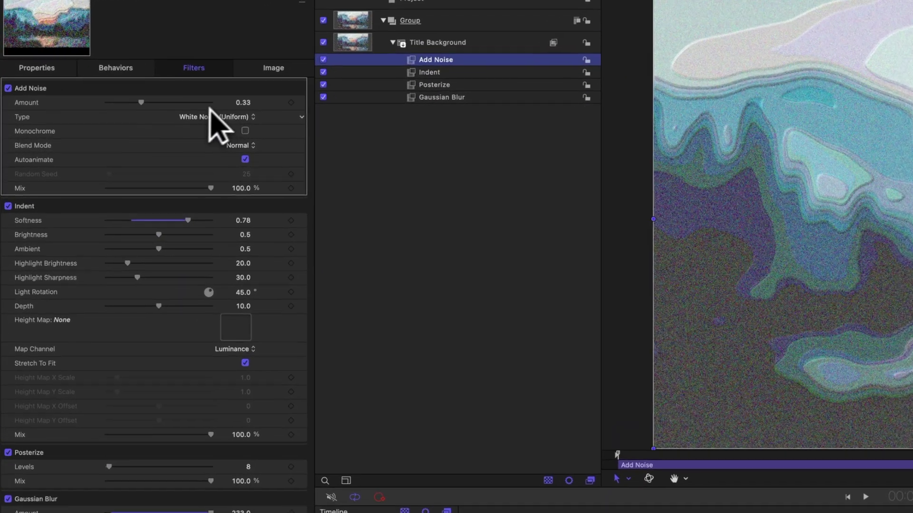
{"action": "left_click", "coordinate": [135, 123]}
{"action": "left_click", "coordinate": [230, 158]}
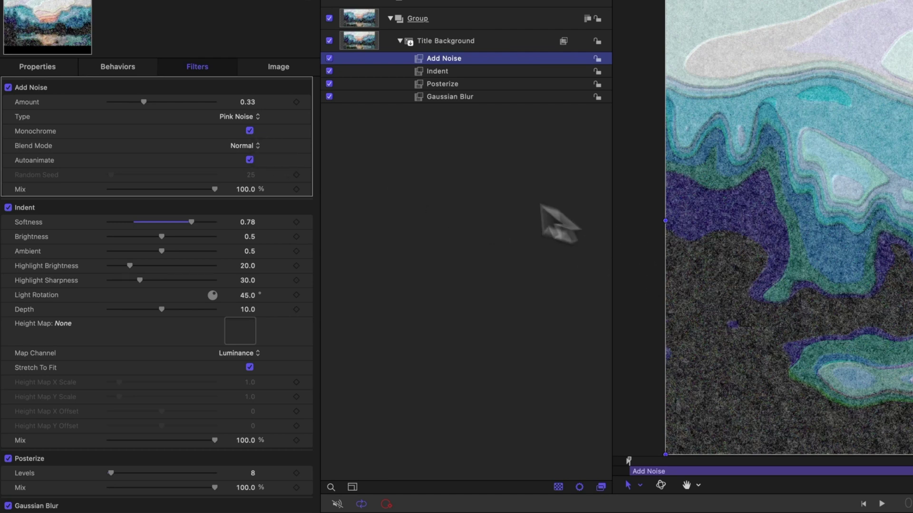
{"action": "left_click", "coordinate": [243, 145]}
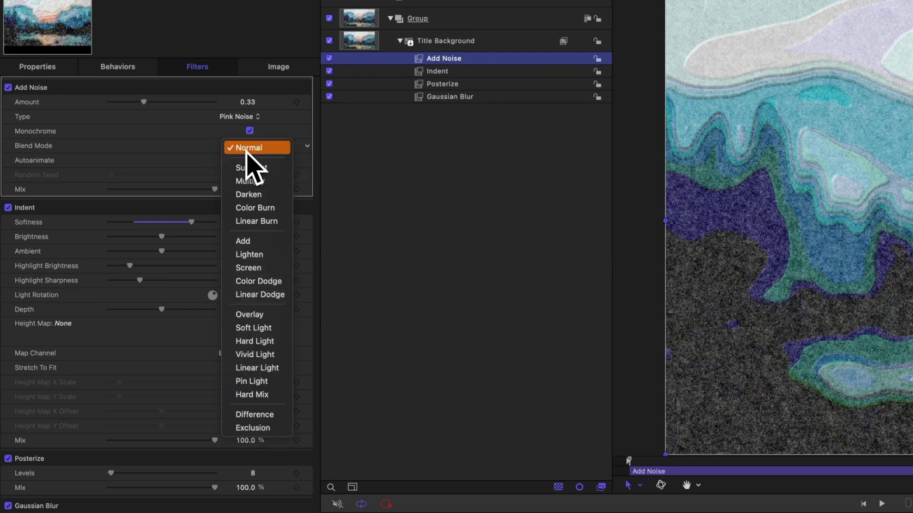
{"action": "left_click", "coordinate": [254, 315]}
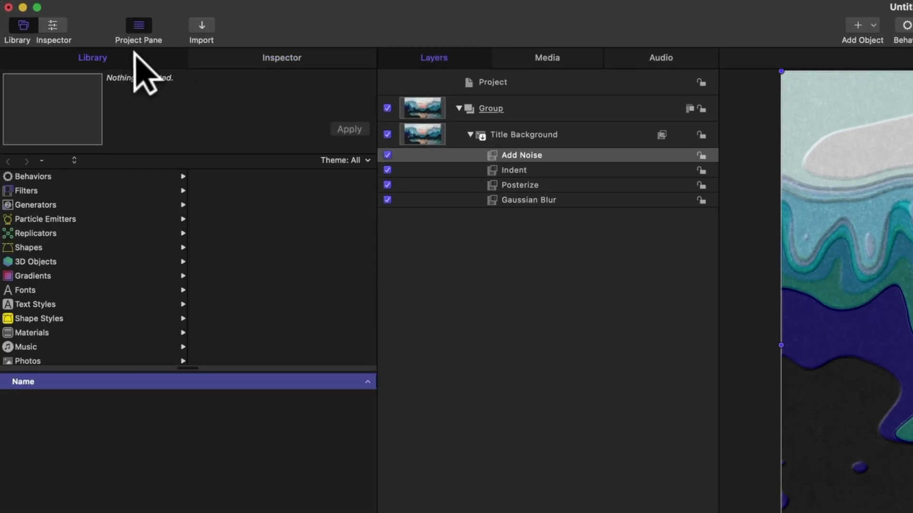
Add a disabled Color Solid generator layer renamed Null, then start renaming Group 1.
{"action": "left_click", "coordinate": [23, 204]}
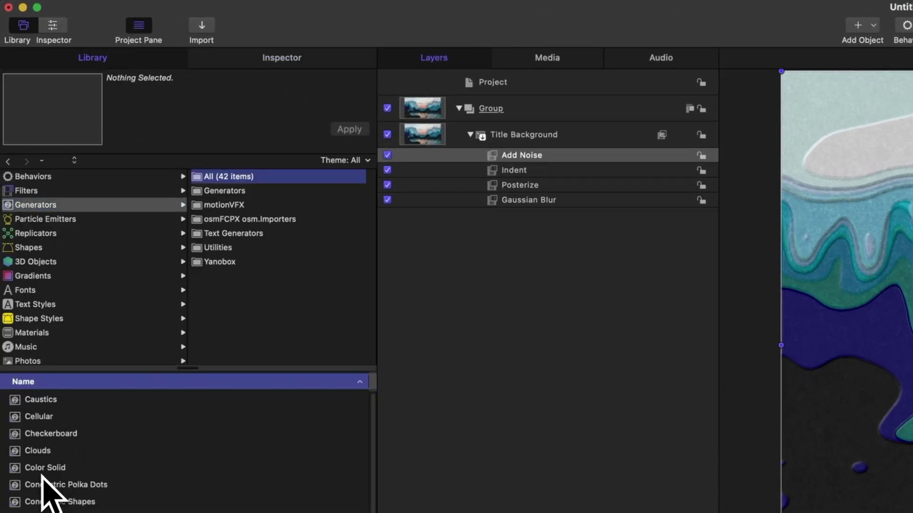
{"action": "left_click_drag", "start_coordinate": [42, 473], "coordinate": [467, 96]}
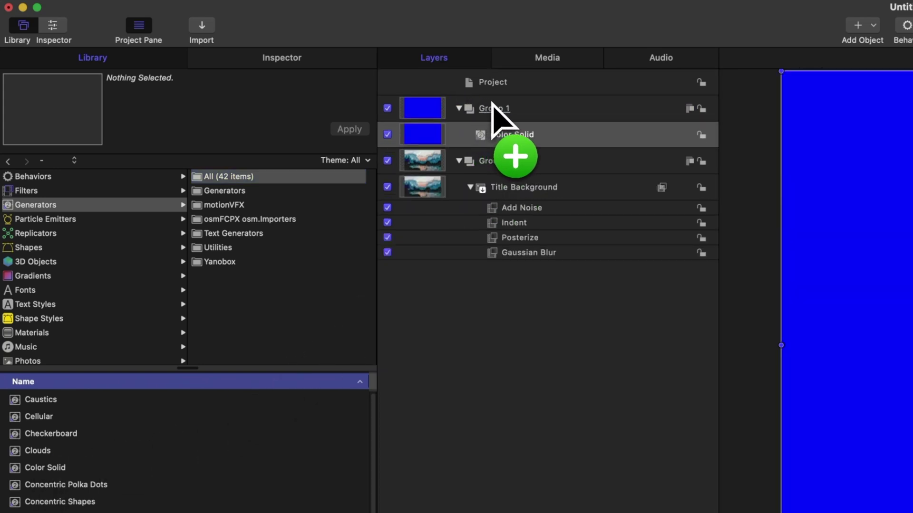
{"action": "left_click", "coordinate": [388, 135]}
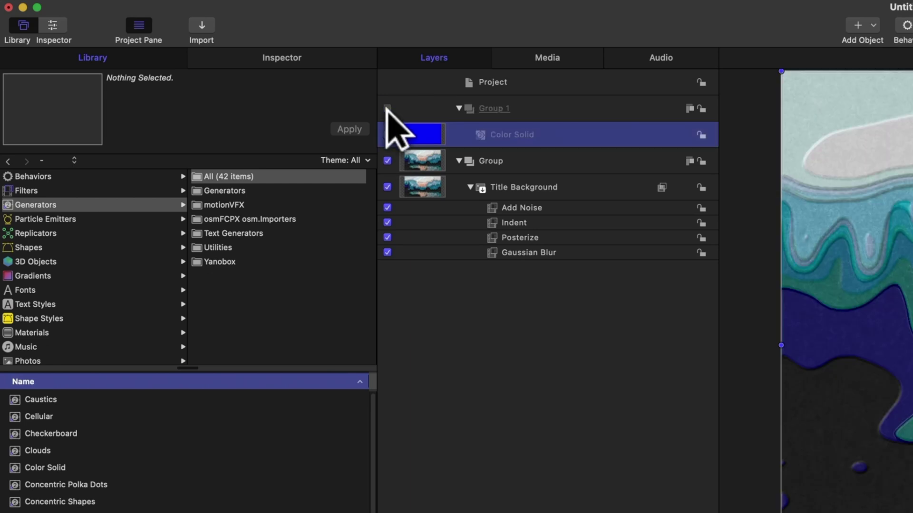
{"action": "double_click", "coordinate": [511, 134]}
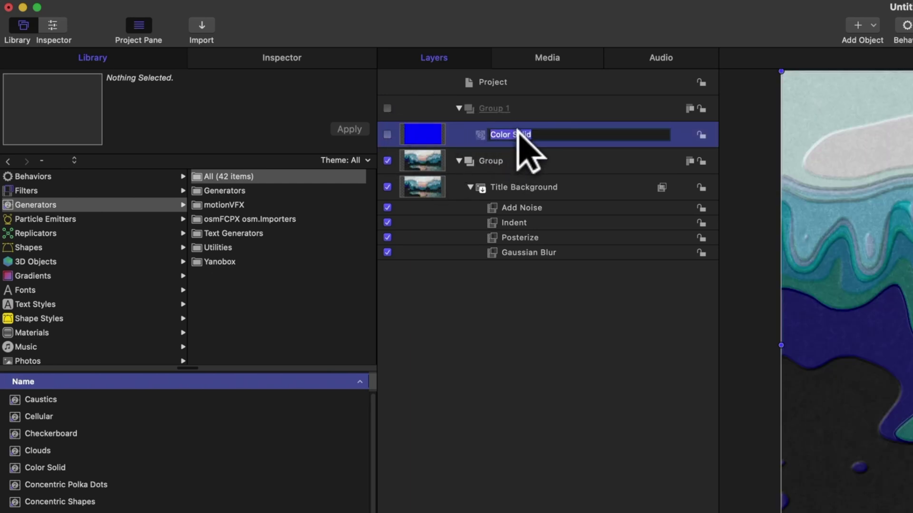
{"action": "key", "text": "Return"}
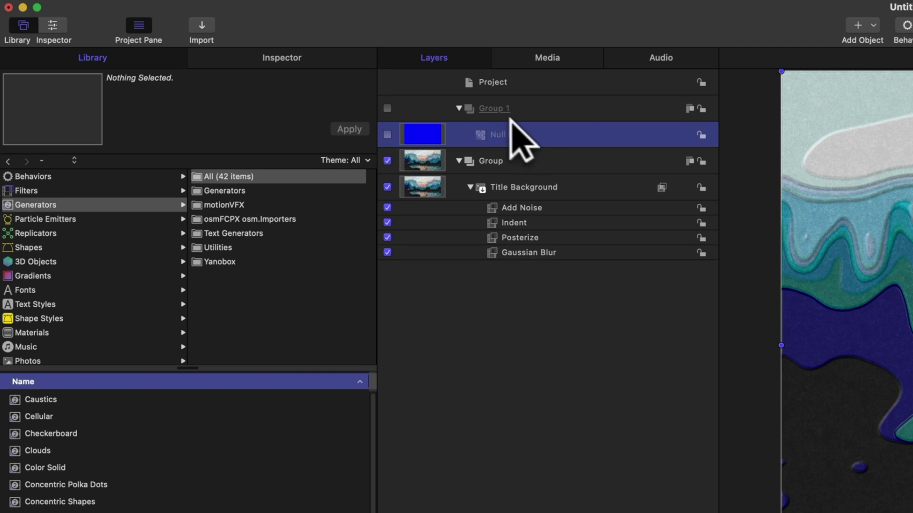
{"action": "double_click", "coordinate": [494, 108]}
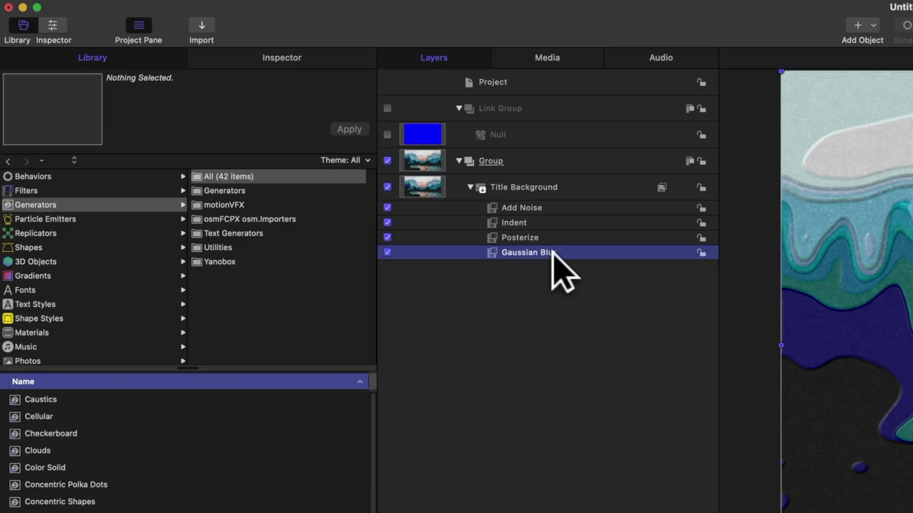
Copy the four Title Background filters and paste them onto the Null layer.
{"action": "left_click", "coordinate": [540, 209], "text": "shift"}
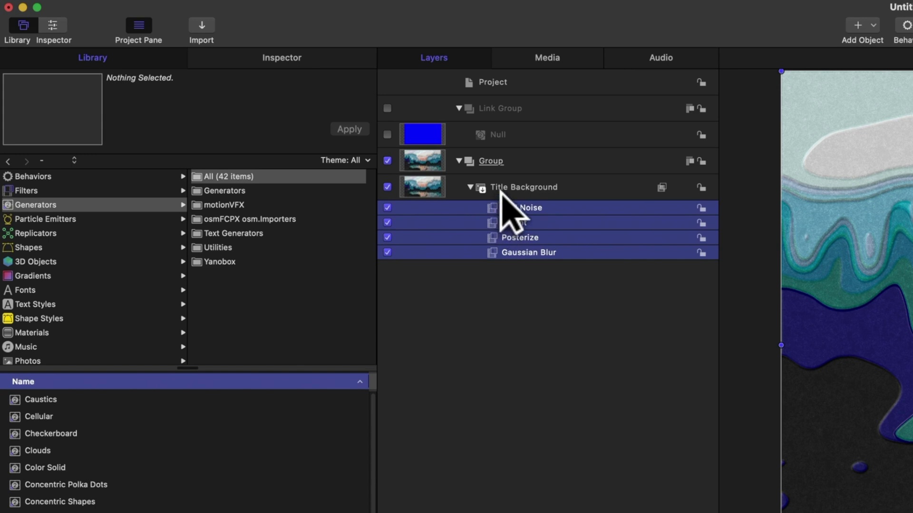
{"action": "key", "text": "super+c"}
{"action": "left_click", "coordinate": [525, 135]}
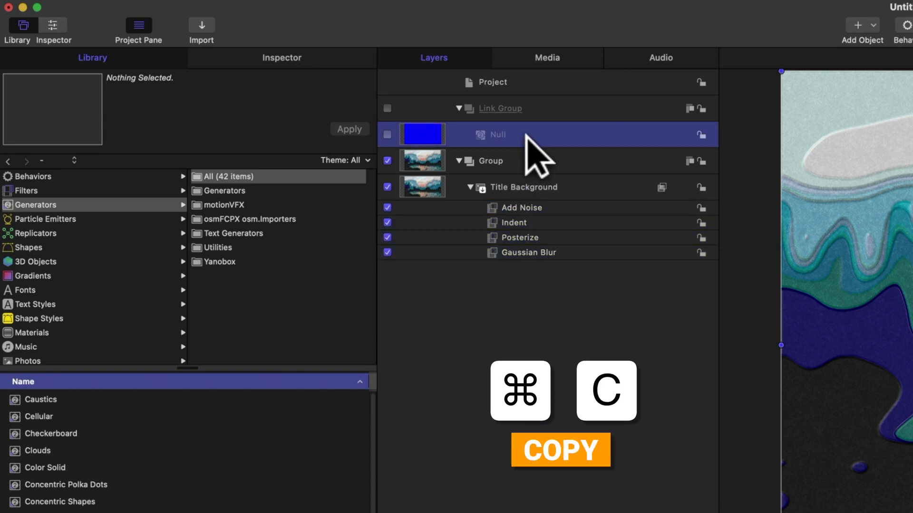
{"action": "key", "text": "super+v"}
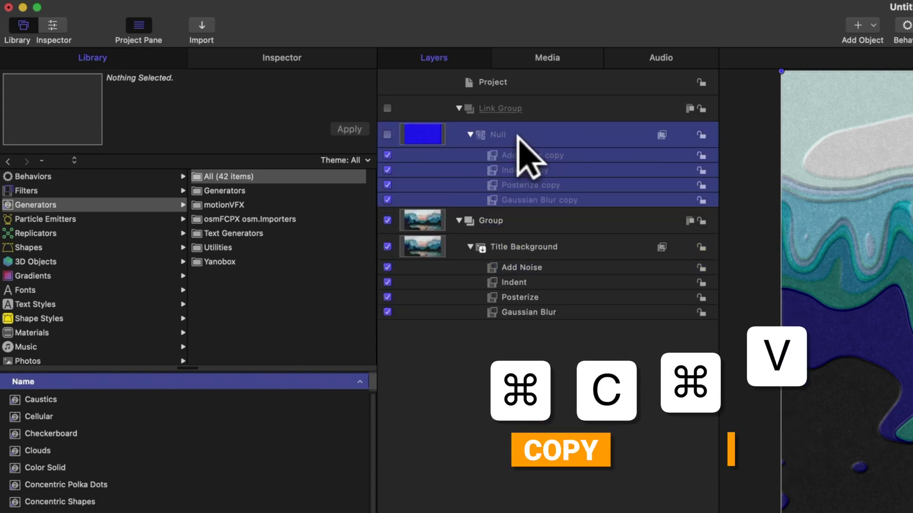
Check each pasted filter copy on Null, then select the original Gaussian Blur filter.
{"action": "left_click", "coordinate": [546, 188]}
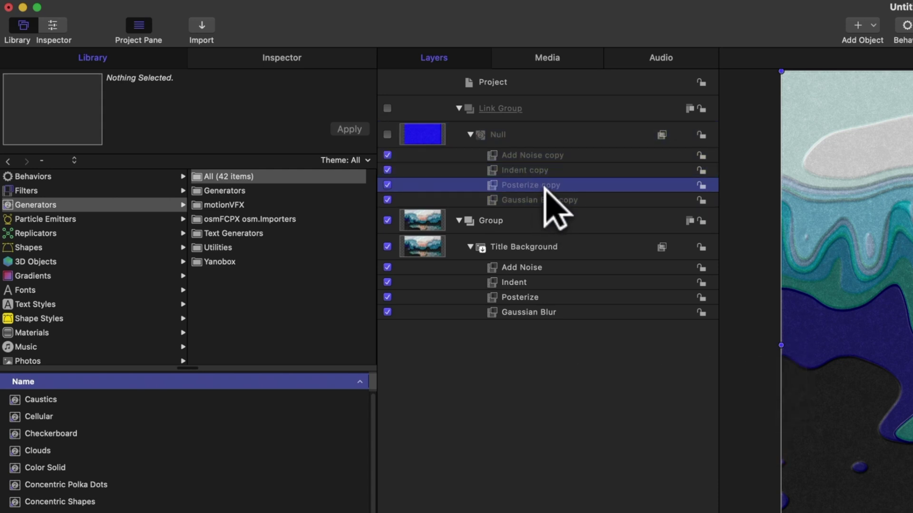
{"action": "left_click", "coordinate": [554, 214]}
{"action": "left_click", "coordinate": [568, 200]}
{"action": "left_click", "coordinate": [589, 186]}
{"action": "left_click", "coordinate": [592, 170]}
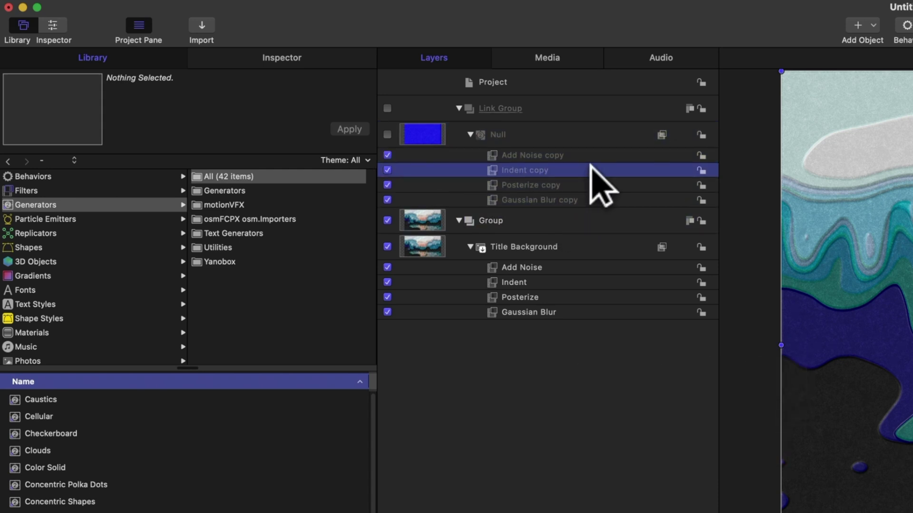
{"action": "left_click", "coordinate": [595, 154]}
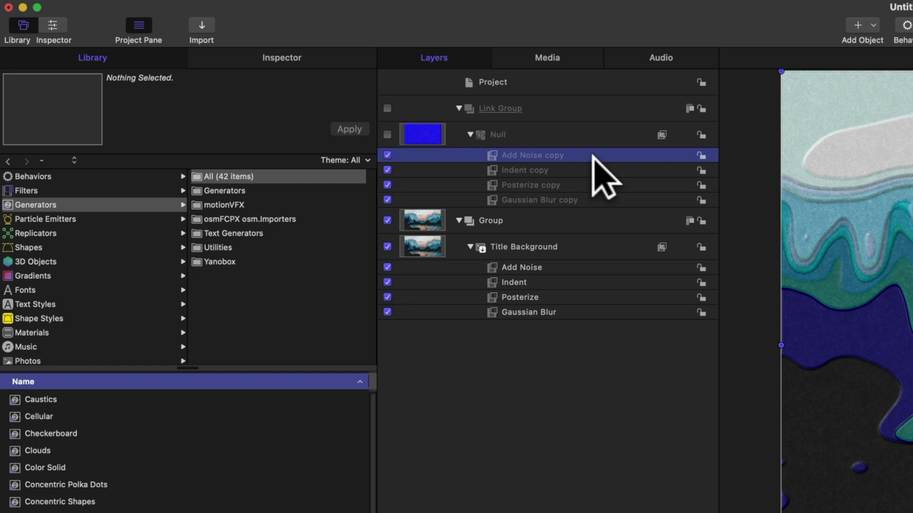
{"action": "left_click", "coordinate": [610, 200]}
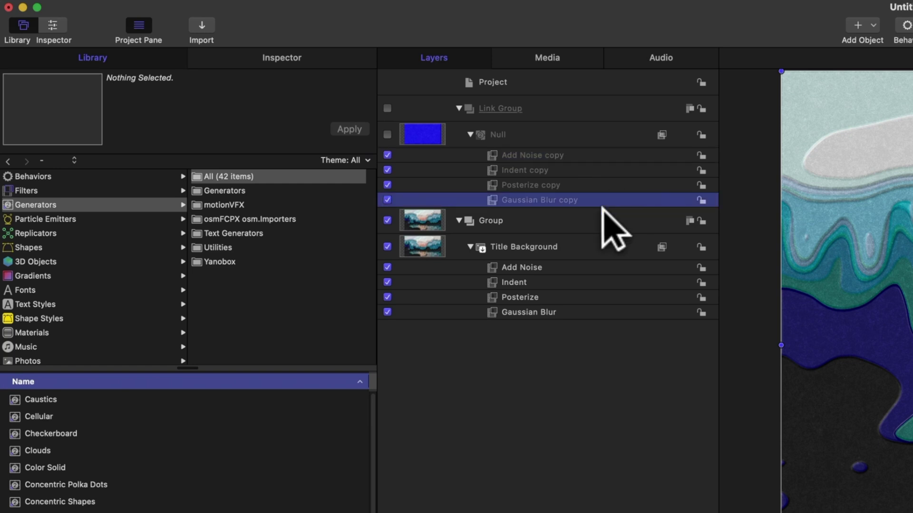
{"action": "left_click", "coordinate": [563, 311]}
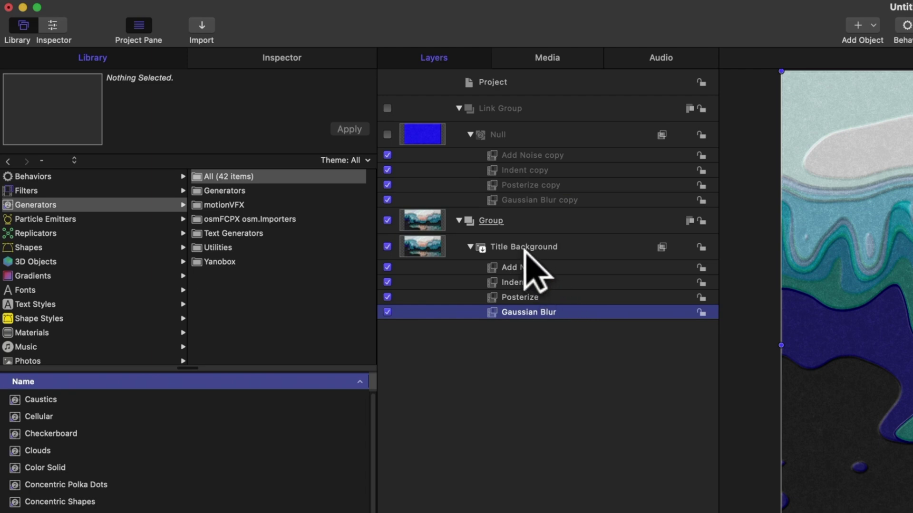
Attach a Link behavior named Link Gaussian to the blur Amount, sourcing from Null.
{"action": "left_click", "coordinate": [261, 56]}
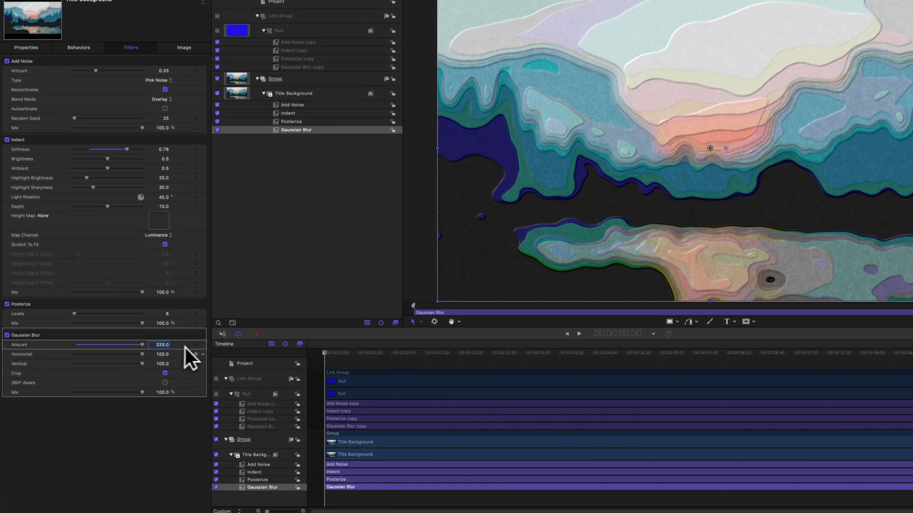
{"action": "left_click", "coordinate": [204, 346]}
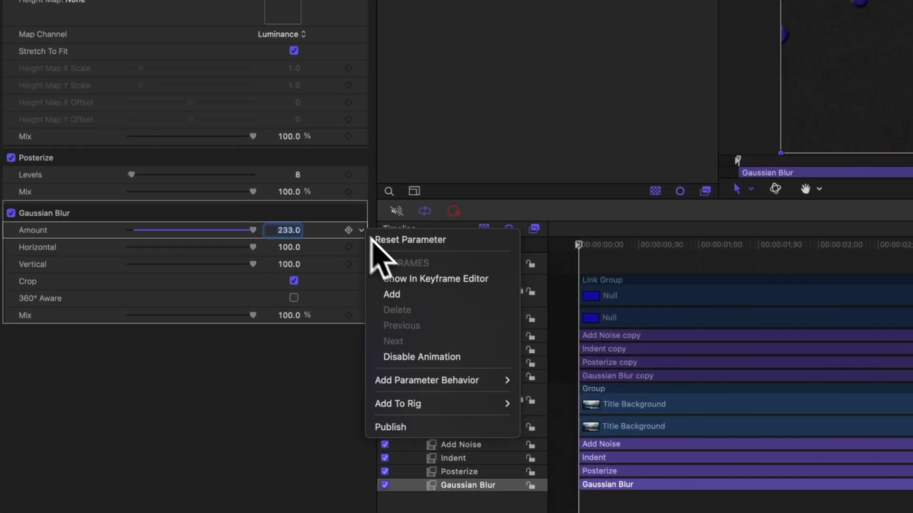
{"action": "mouse_move", "coordinate": [475, 380]}
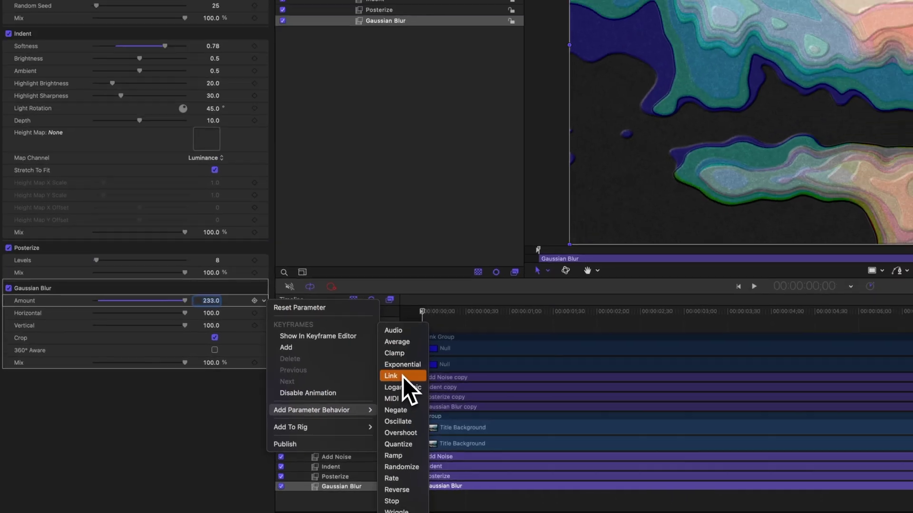
{"action": "left_click", "coordinate": [551, 336]}
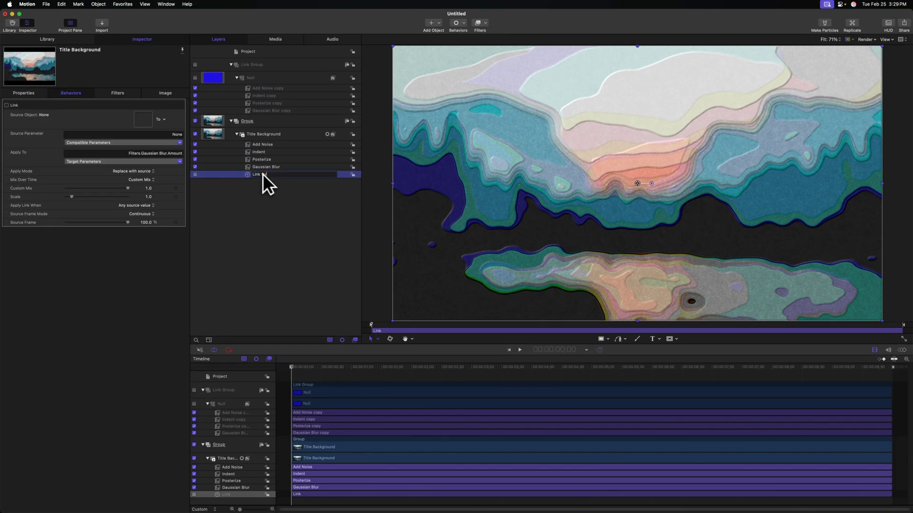
{"action": "type", "text": "ian"}
{"action": "key", "text": "Return"}
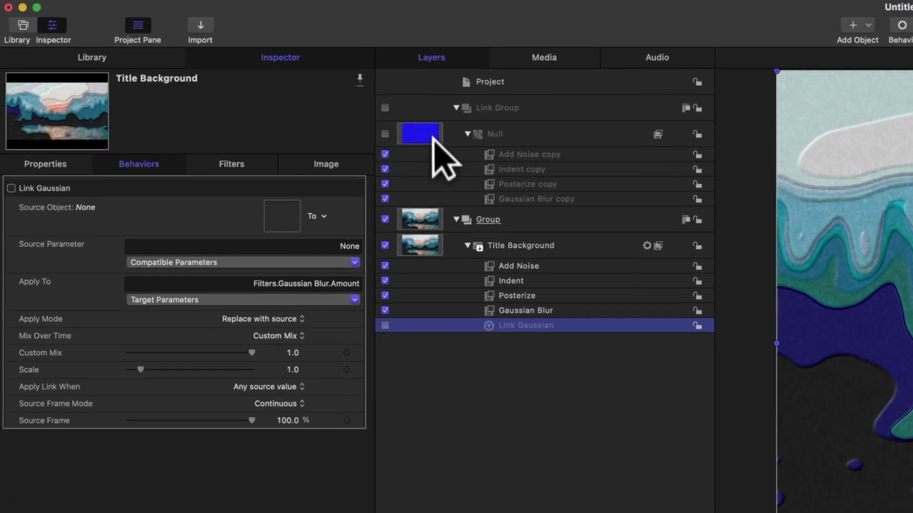
{"action": "left_click_drag", "start_coordinate": [410, 145], "coordinate": [317, 195]}
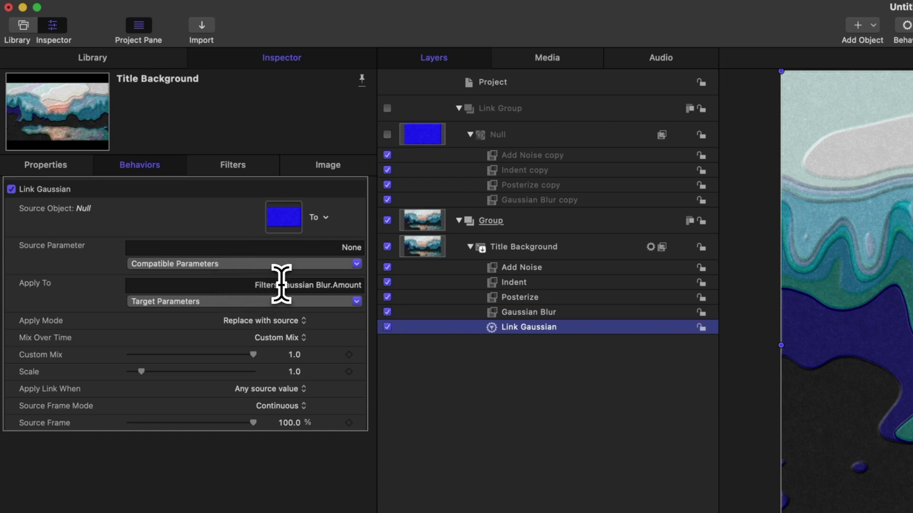
Set Link Gaussian's source parameter to Filters > Gaussian Blur copy > Amount on the Null.
{"action": "left_click_drag", "start_coordinate": [280, 285], "coordinate": [315, 284]}
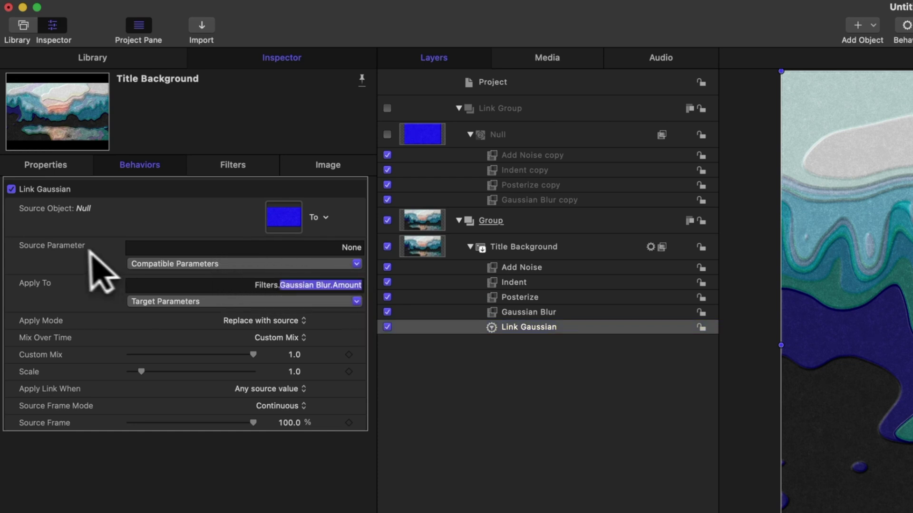
{"action": "left_click", "coordinate": [161, 264]}
{"action": "mouse_move", "coordinate": [184, 322]}
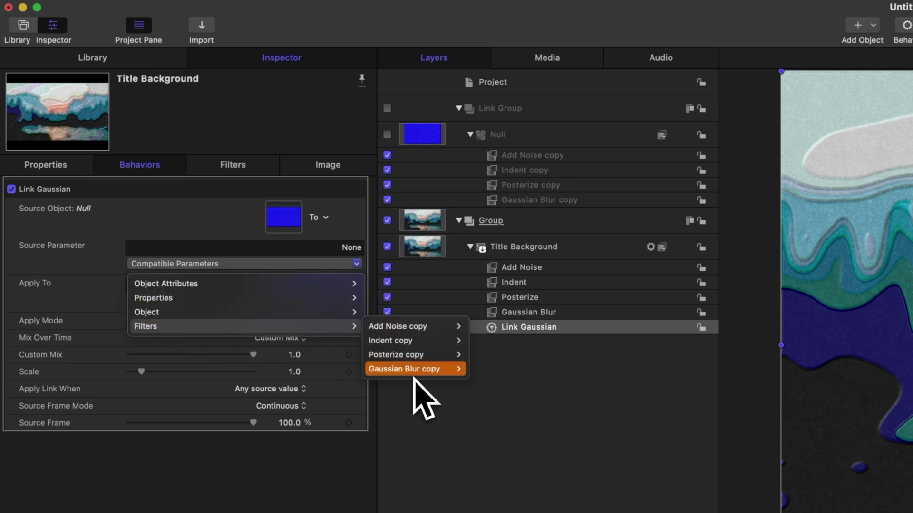
{"action": "mouse_move", "coordinate": [420, 375]}
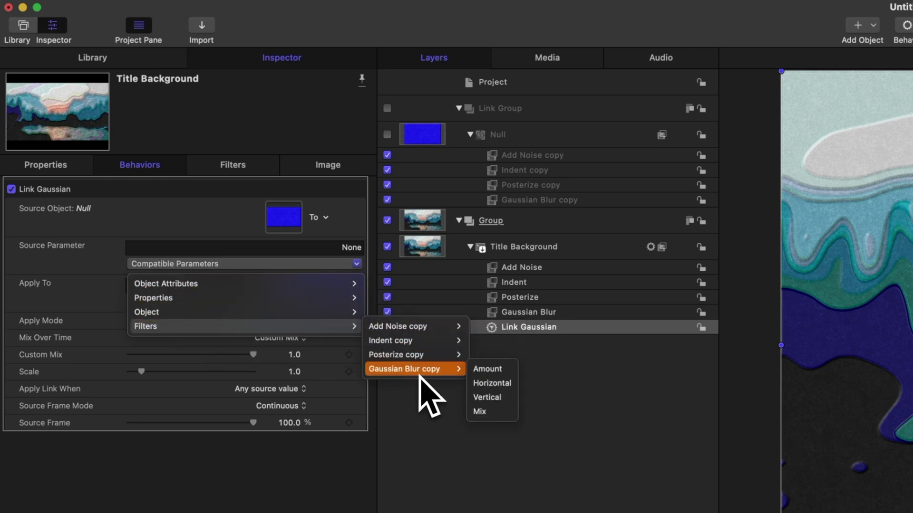
{"action": "left_click", "coordinate": [485, 369]}
{"action": "left_click", "coordinate": [544, 199]}
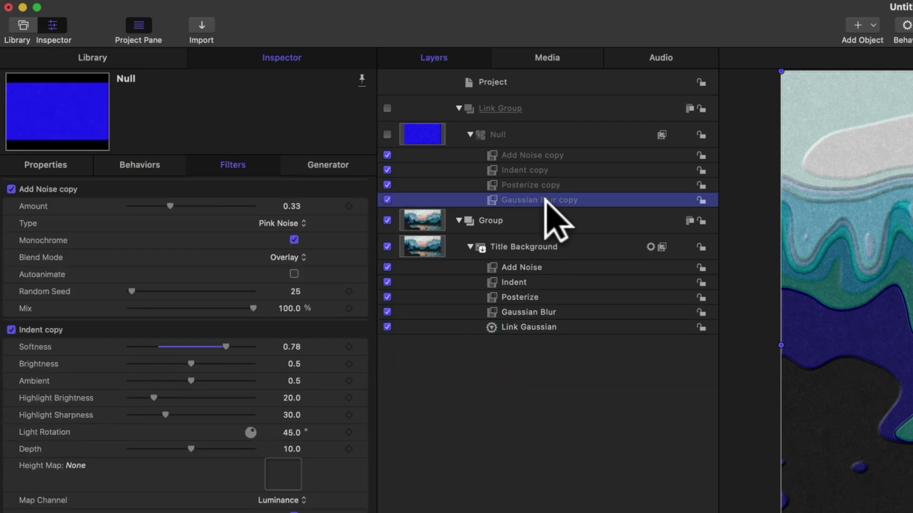
Enter 250 as the Amount of the Null's Gaussian Blur copy filter.
{"action": "left_click", "coordinate": [552, 330]}
{"action": "left_click", "coordinate": [550, 311]}
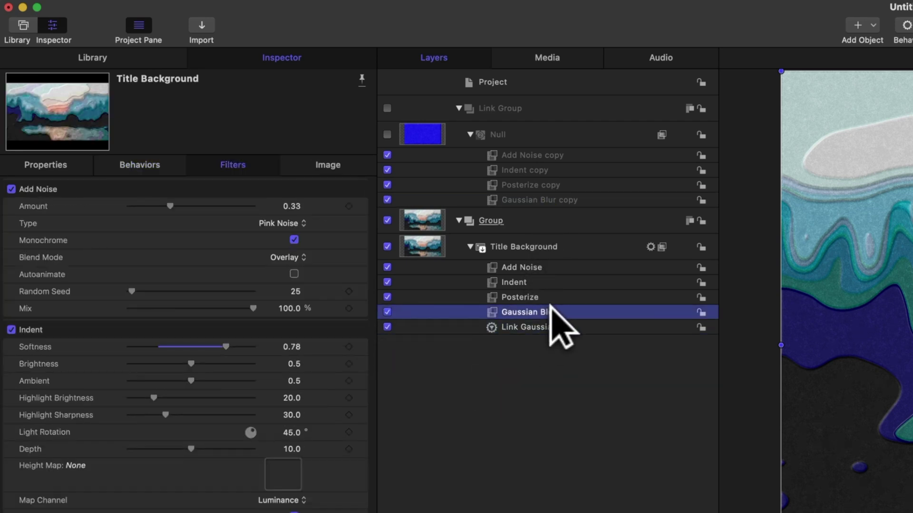
{"action": "left_click", "coordinate": [592, 200]}
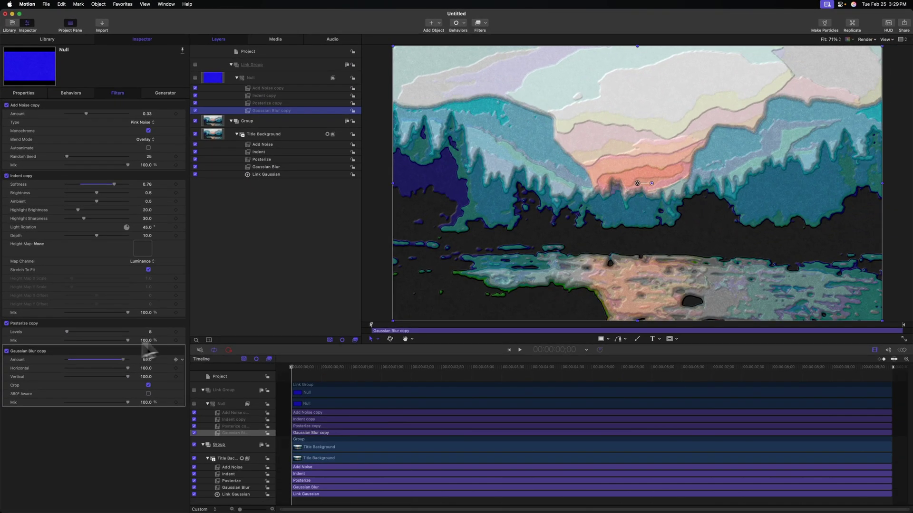
{"action": "mouse_move", "coordinate": [150, 351]}
{"action": "left_mouse_down"}
{"action": "mouse_move", "coordinate": [36, 359]}
{"action": "mouse_move", "coordinate": [140, 352]}
{"action": "left_mouse_up"}
{"action": "left_click", "coordinate": [146, 359]}
{"action": "type", "text": "250"}
{"action": "key", "text": "Return"}
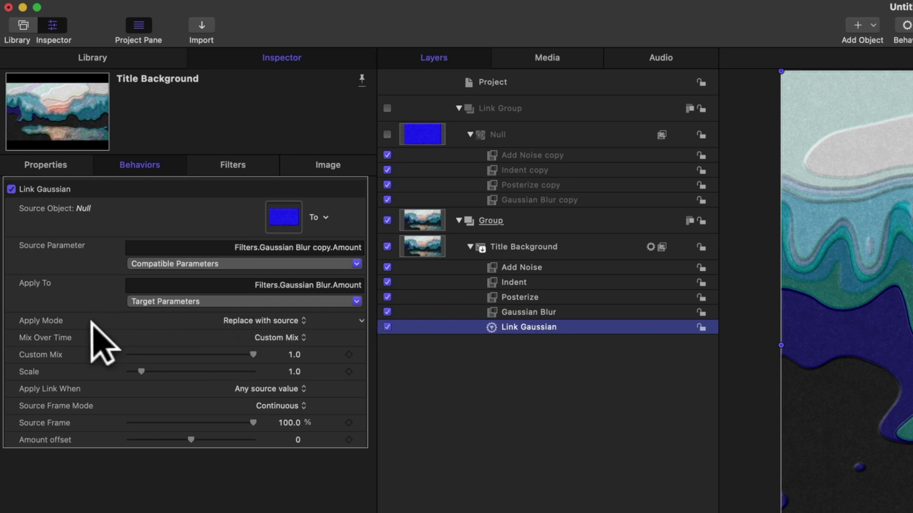
Change Link Gaussian's Mix Over Time setting to Ease In/Out.
{"action": "left_click", "coordinate": [50, 337]}
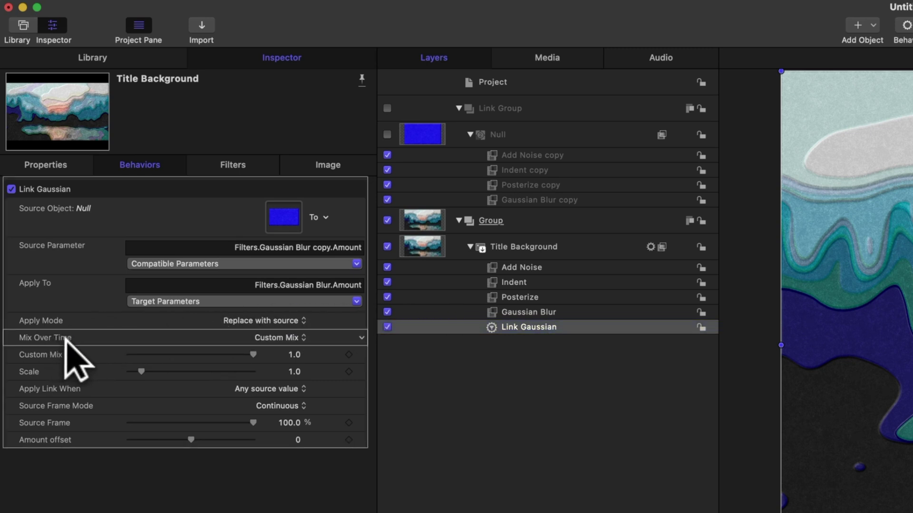
{"action": "left_click", "coordinate": [295, 340]}
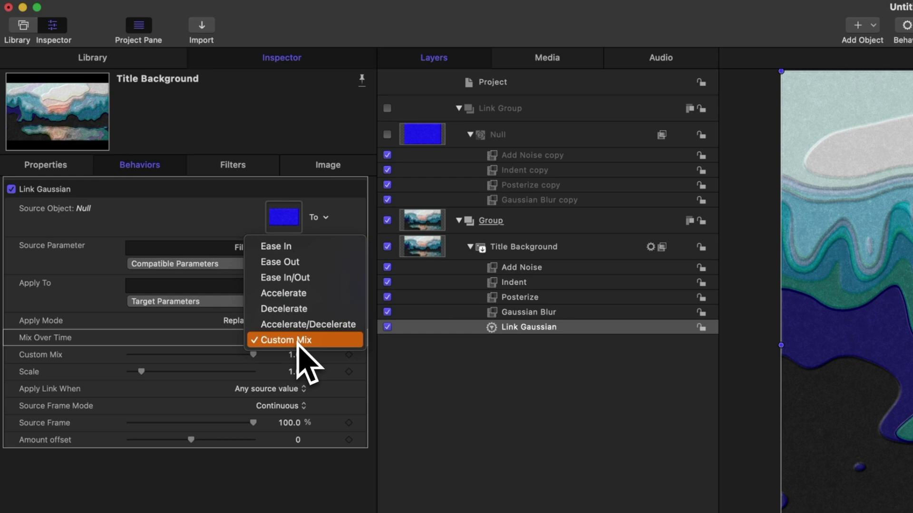
{"action": "left_click", "coordinate": [342, 278]}
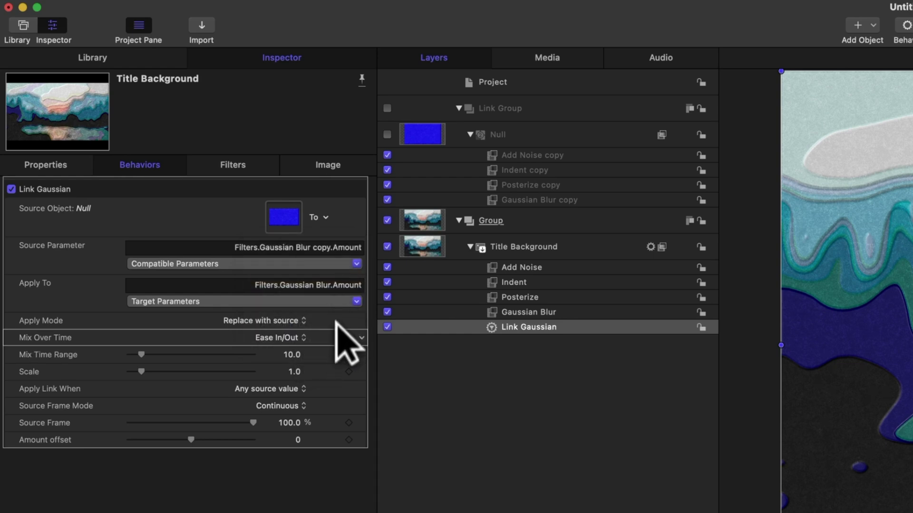
{"action": "left_click", "coordinate": [576, 312]}
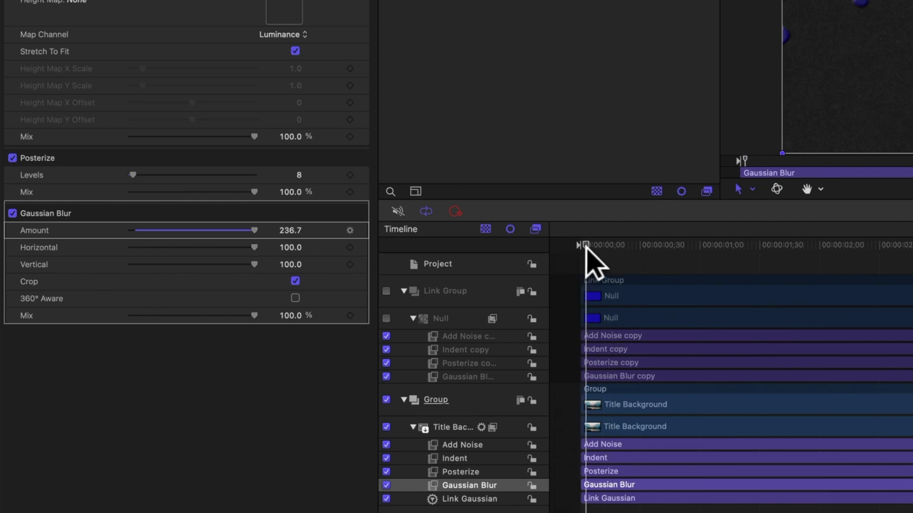
Drag the Title Background's Gaussian Blur Amount to 0 and scrub to preview the blur ramp.
{"action": "left_click_drag", "start_coordinate": [585, 245], "coordinate": [599, 243]}
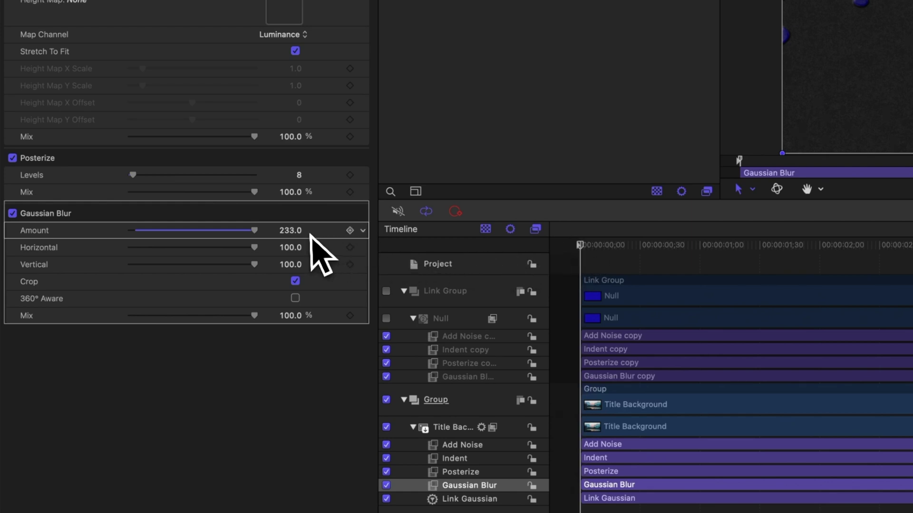
{"action": "left_click_drag", "start_coordinate": [240, 232], "coordinate": [128, 237]}
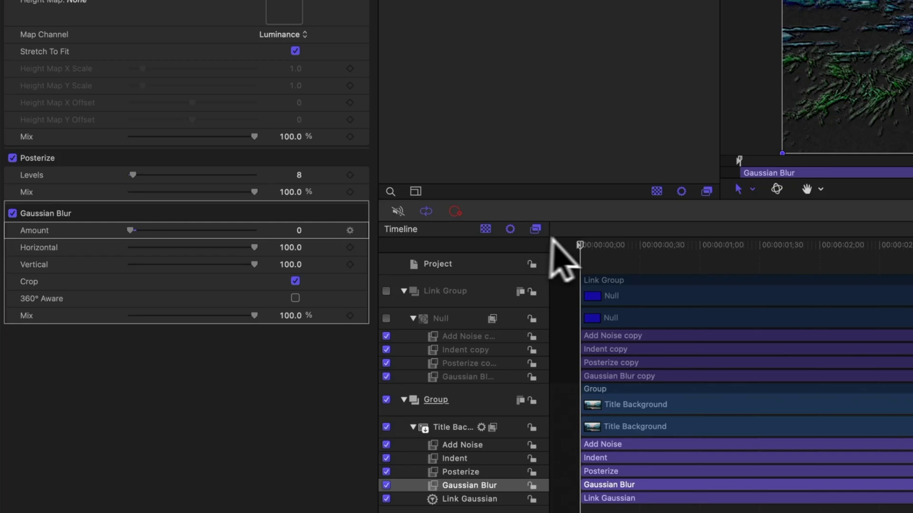
{"action": "left_click", "coordinate": [589, 242]}
{"action": "left_click_drag", "start_coordinate": [604, 237], "coordinate": [585, 240]}
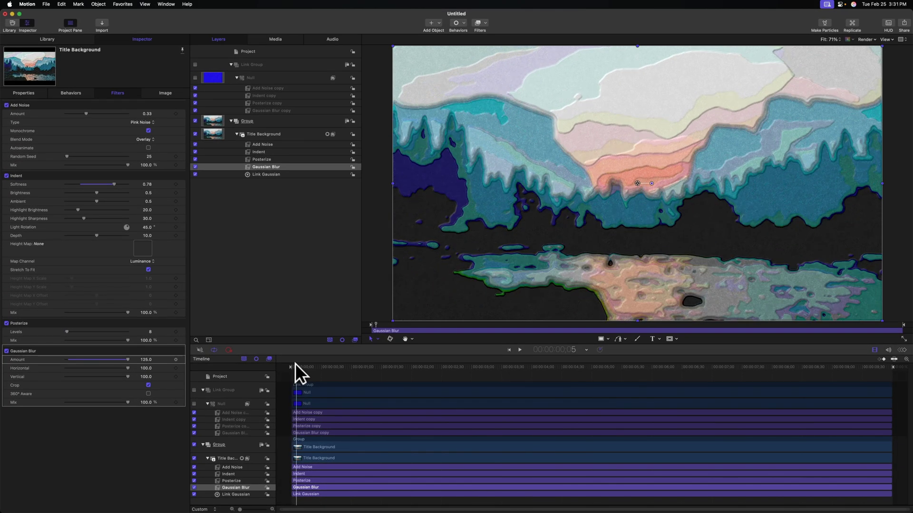
{"action": "left_click_drag", "start_coordinate": [296, 363], "coordinate": [301, 364]}
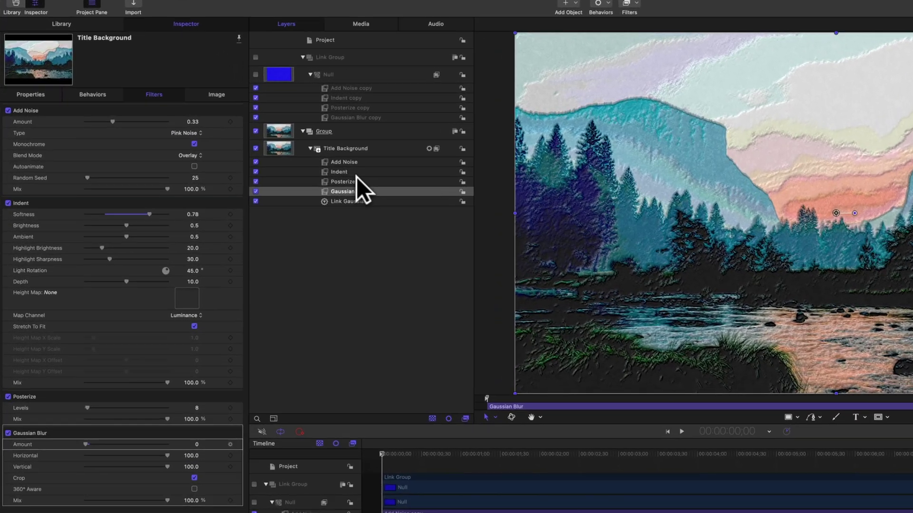
Raise Posterize Levels to 255 and add a Link with the Null's Posterize copy Levels as source.
{"action": "left_click", "coordinate": [356, 182]}
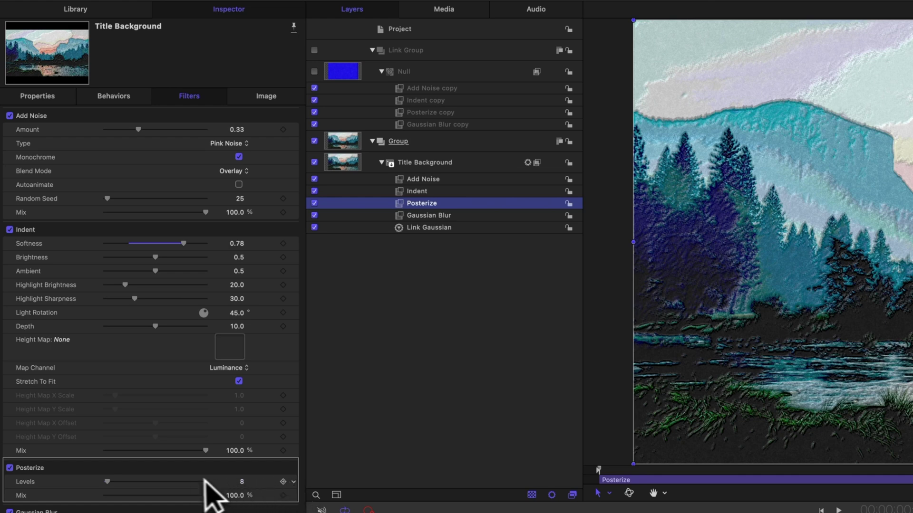
{"action": "left_click_drag", "start_coordinate": [187, 476], "coordinate": [243, 474]}
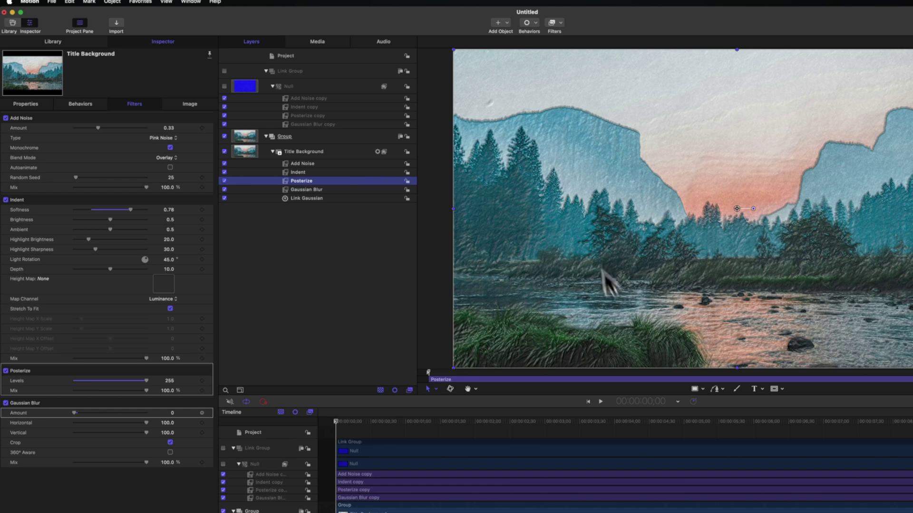
{"action": "left_click", "coordinate": [209, 382]}
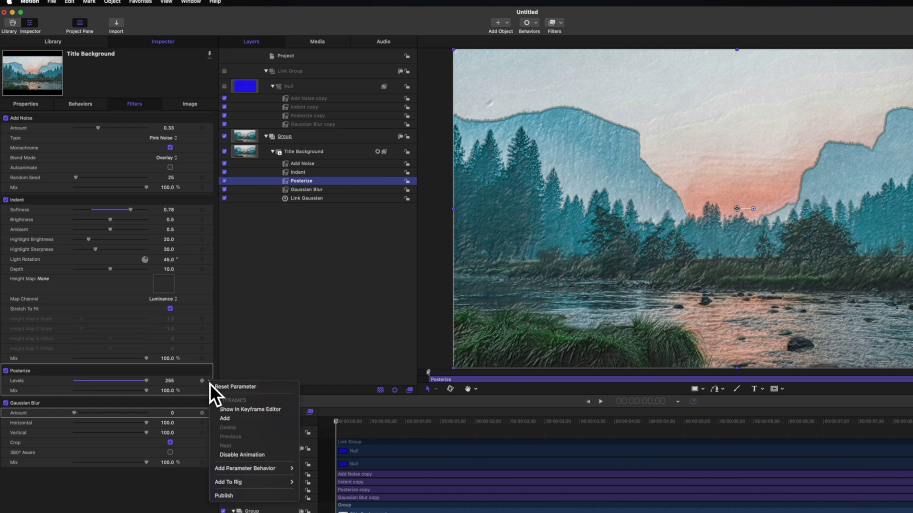
{"action": "mouse_move", "coordinate": [267, 469]}
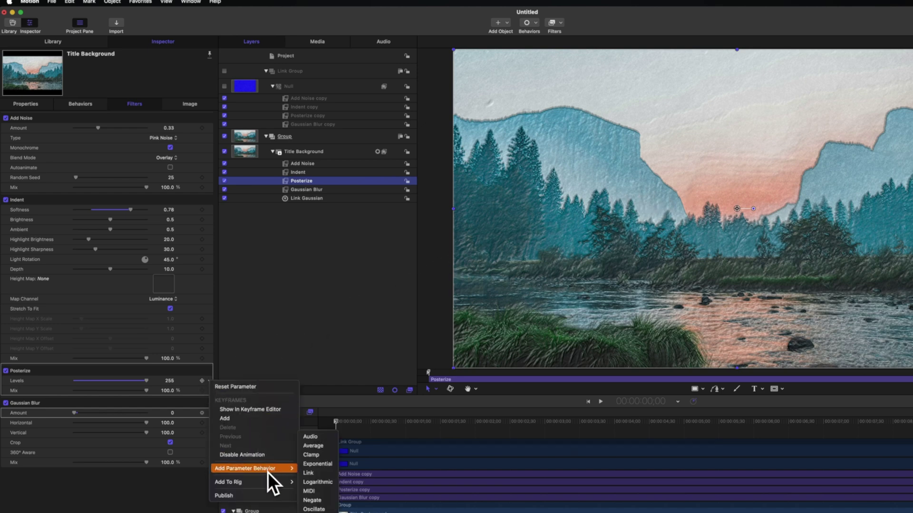
{"action": "left_click", "coordinate": [317, 473]}
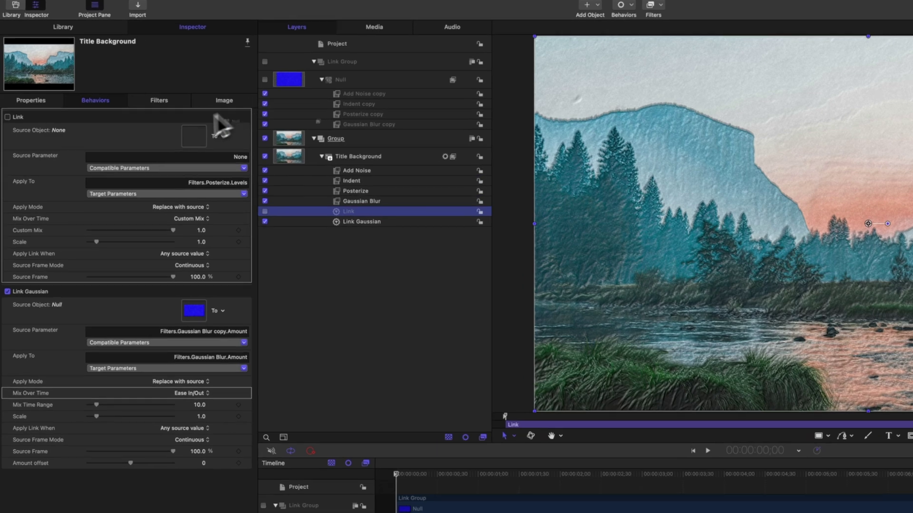
{"action": "left_click_drag", "start_coordinate": [215, 117], "coordinate": [194, 137]}
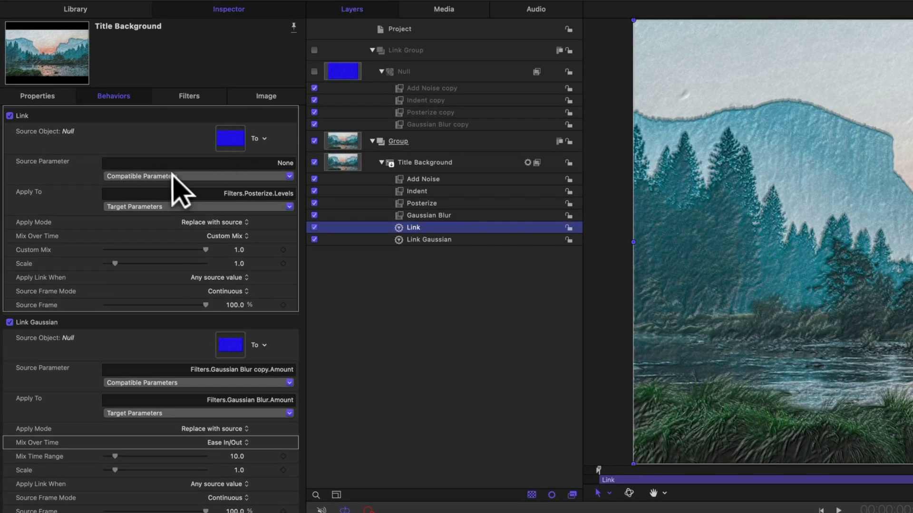
{"action": "left_click", "coordinate": [174, 176]}
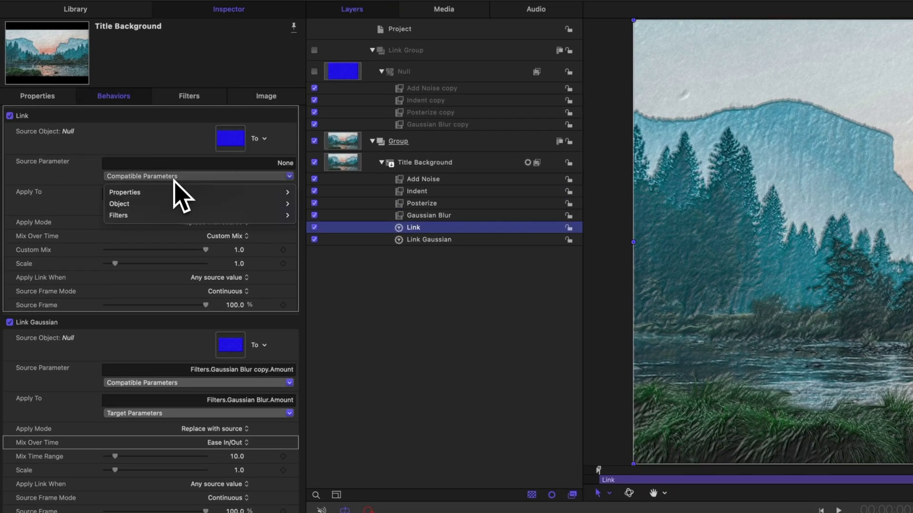
{"action": "mouse_move", "coordinate": [188, 215]}
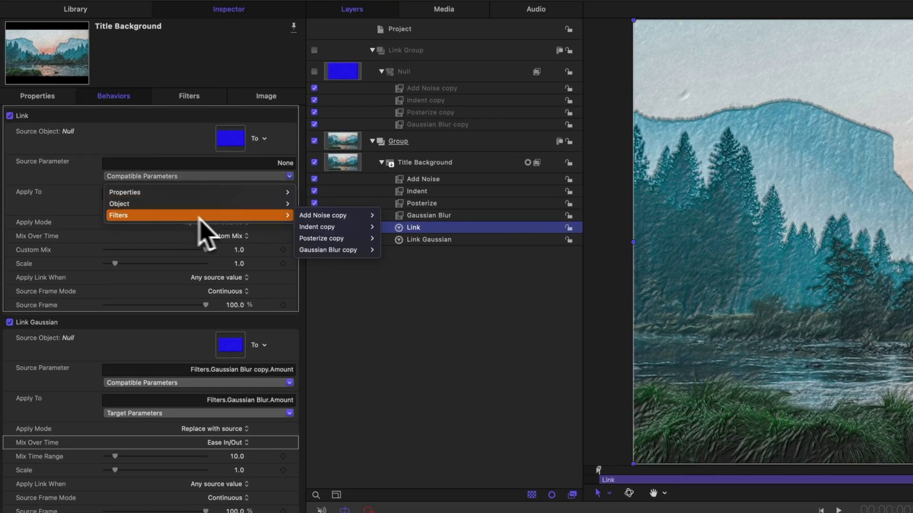
{"action": "mouse_move", "coordinate": [345, 239]}
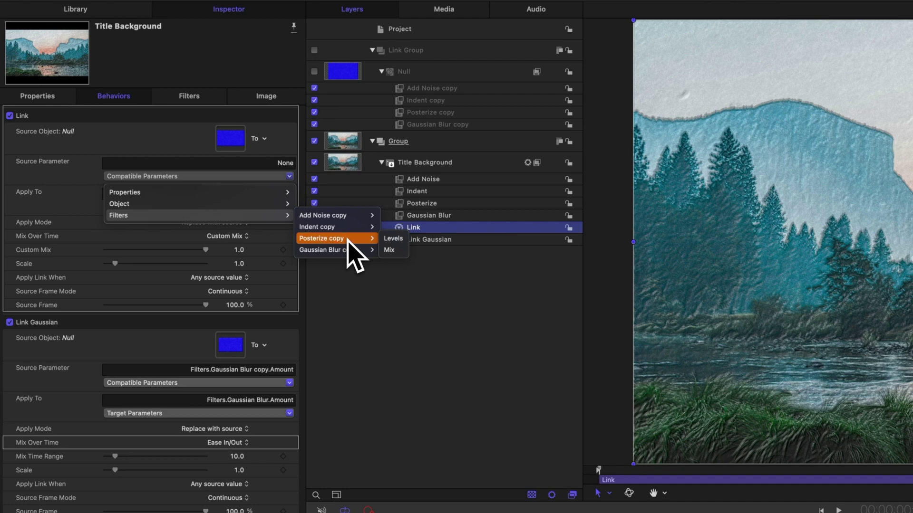
{"action": "left_click", "coordinate": [393, 239]}
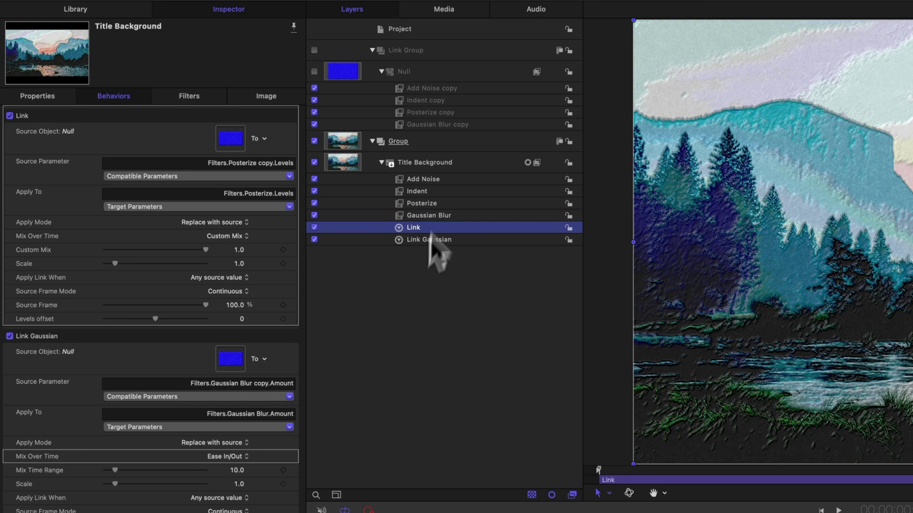
Rename the Posterize Levels Link behaviour to 'Link Posterize'.
{"action": "left_click", "coordinate": [442, 113]}
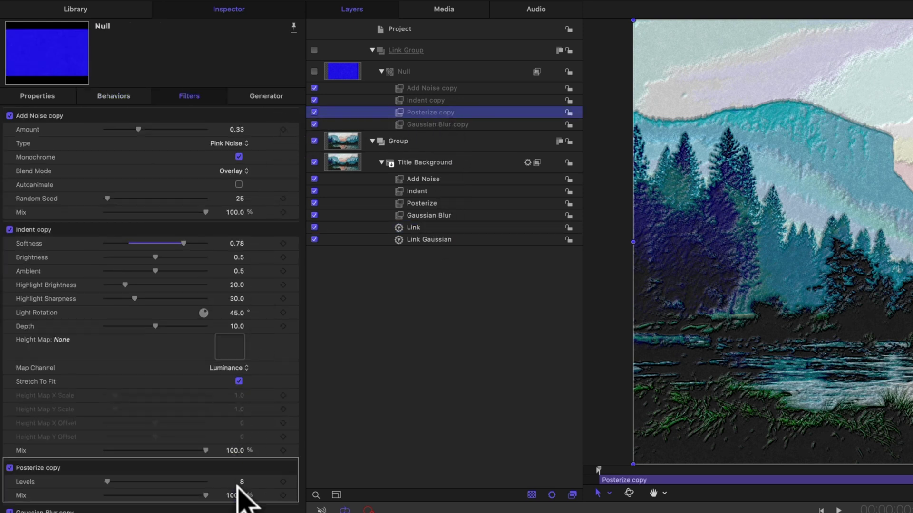
{"action": "left_click", "coordinate": [447, 203]}
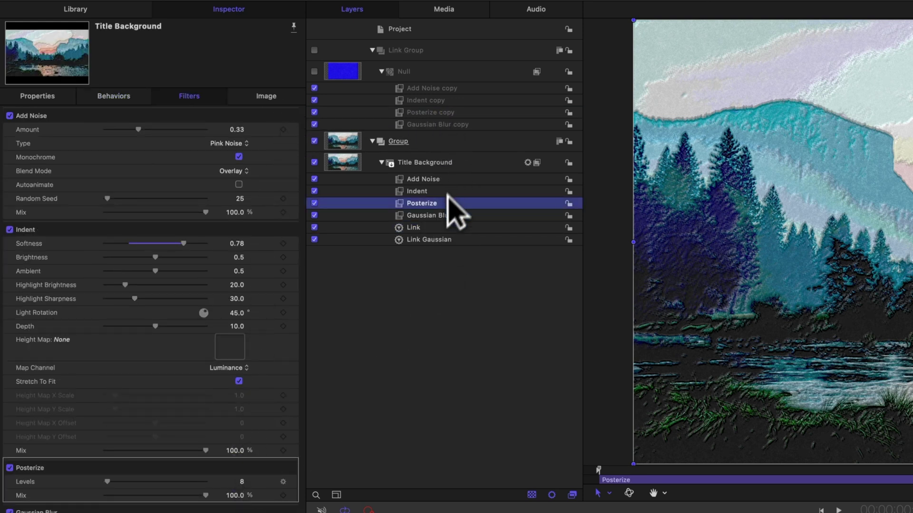
{"action": "left_click", "coordinate": [430, 228]}
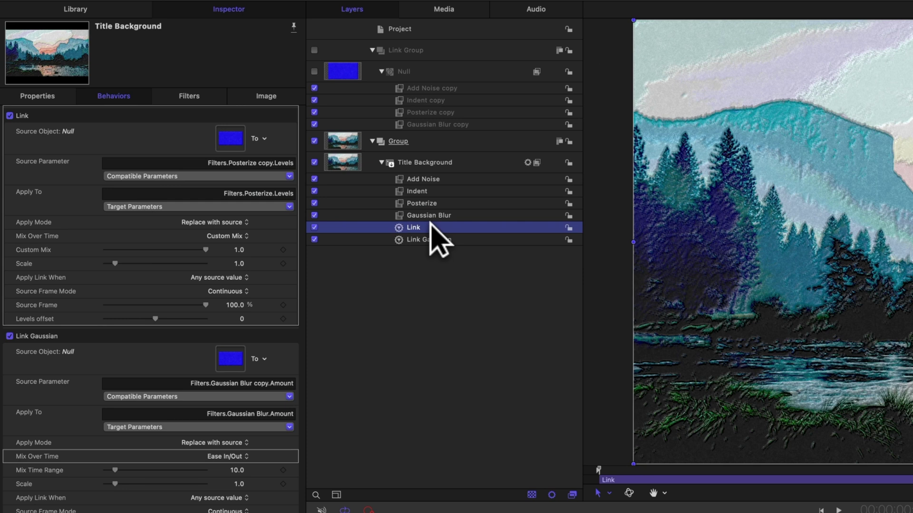
{"action": "double_click", "coordinate": [428, 228]}
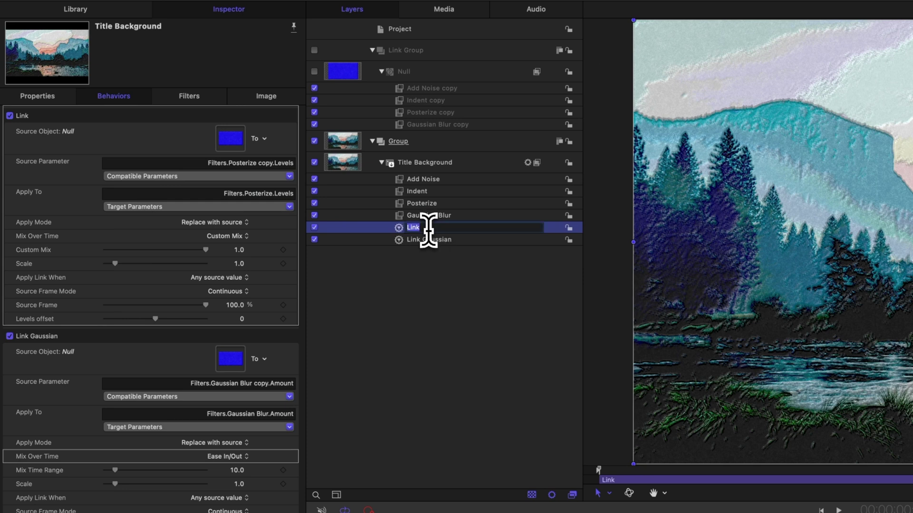
{"action": "type", "text": "Posterize"}
{"action": "key", "text": "Return"}
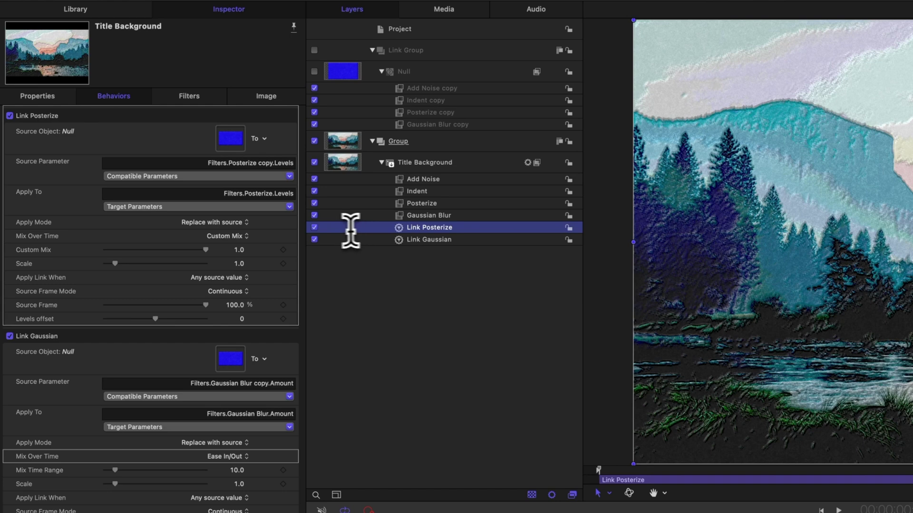
Set Link Posterize's Mix Over Time to Ease In/Out.
{"action": "left_click", "coordinate": [139, 245]}
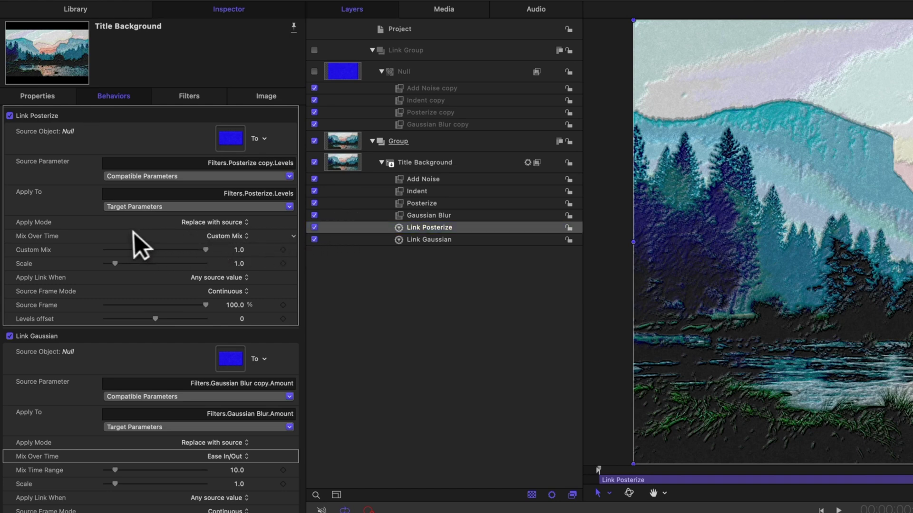
{"action": "left_click", "coordinate": [214, 236]}
{"action": "left_click", "coordinate": [243, 188]}
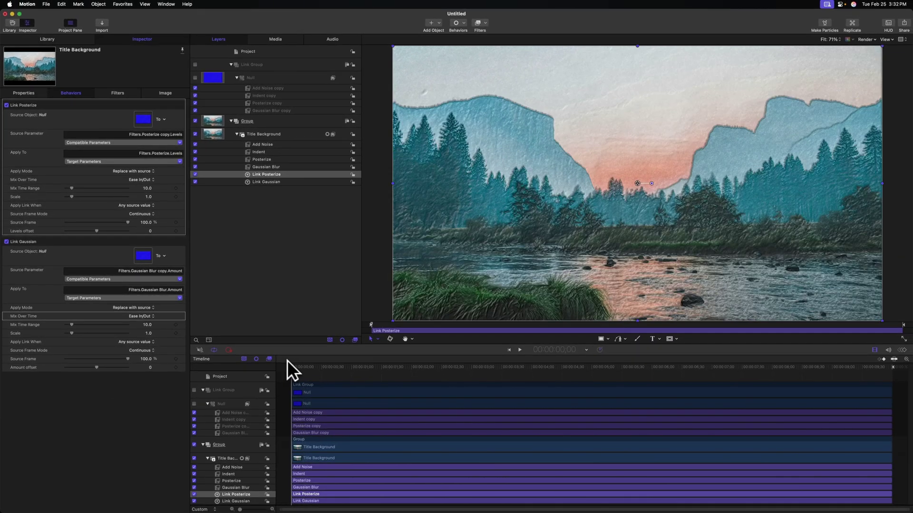
Set the Title Background's Indent filter Mix to 0 %.
{"action": "left_click_drag", "start_coordinate": [295, 360], "coordinate": [300, 358]}
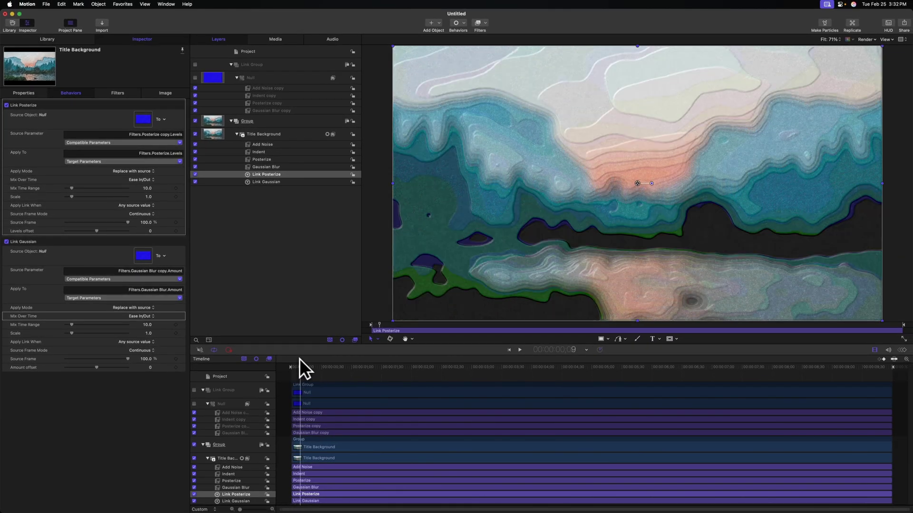
{"action": "left_click", "coordinate": [269, 152]}
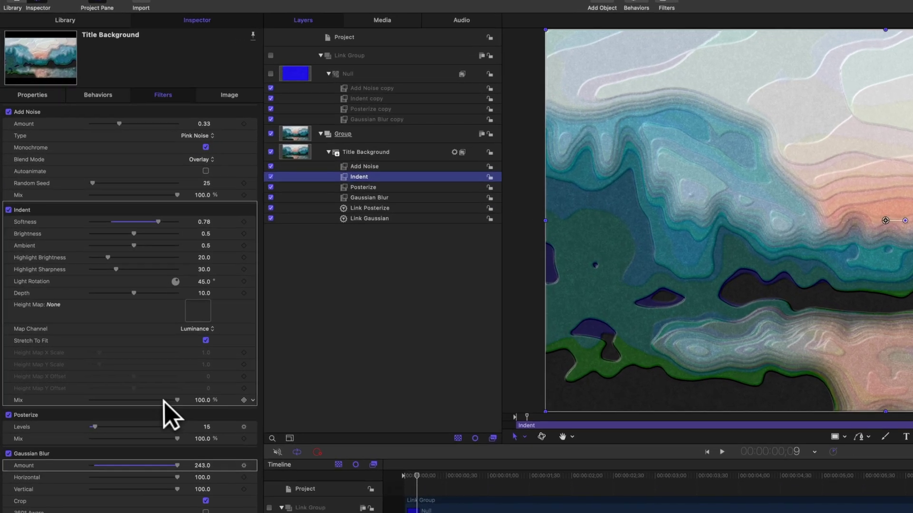
{"action": "left_click_drag", "start_coordinate": [127, 312], "coordinate": [63, 312]}
{"action": "mouse_move", "coordinate": [102, 449]}
{"action": "left_mouse_down"}
{"action": "mouse_move", "coordinate": [259, 435]}
{"action": "mouse_move", "coordinate": [66, 448]}
{"action": "mouse_move", "coordinate": [233, 432]}
{"action": "mouse_move", "coordinate": [85, 444]}
{"action": "left_mouse_up"}
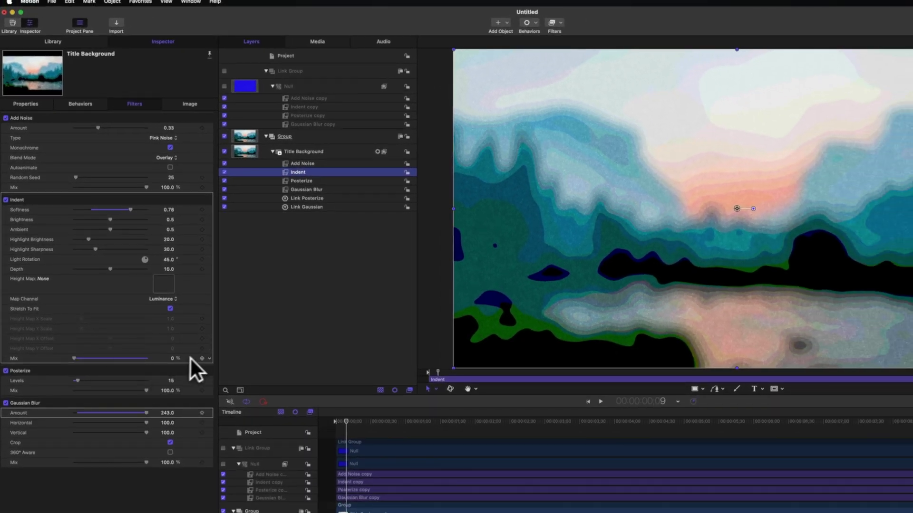
Link Indent Mix to the Null's Indent copy Mix with Ease In/Out, then play back.
{"action": "left_click", "coordinate": [210, 359]}
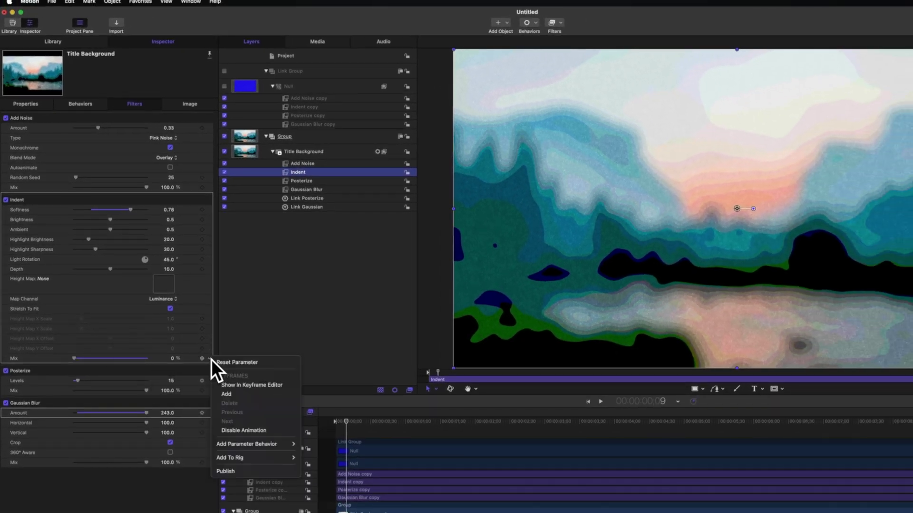
{"action": "mouse_move", "coordinate": [269, 447]}
{"action": "left_click", "coordinate": [315, 474]}
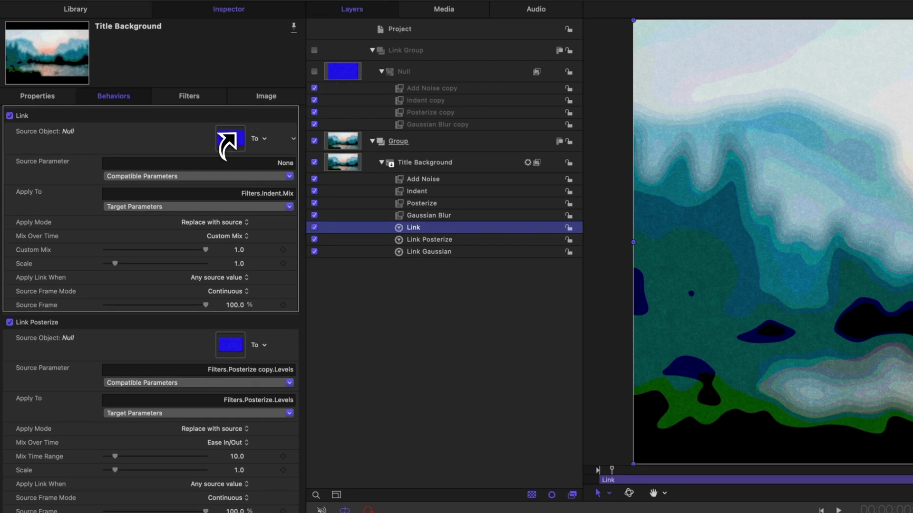
{"action": "left_click", "coordinate": [211, 176]}
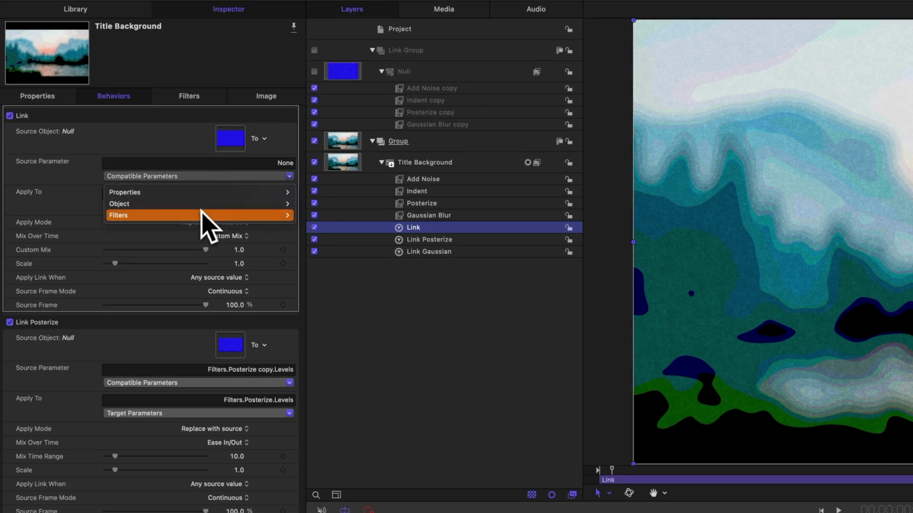
{"action": "mouse_move", "coordinate": [200, 216]}
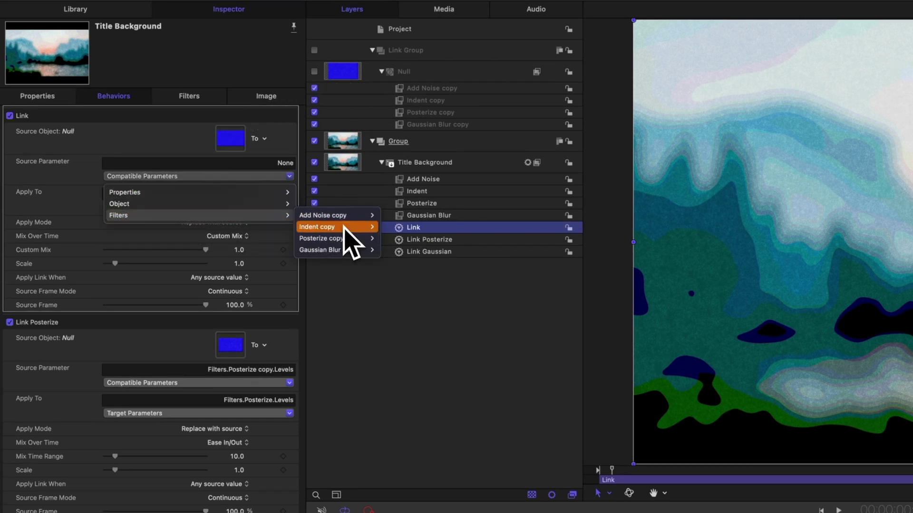
{"action": "mouse_move", "coordinate": [373, 228]}
{"action": "left_click", "coordinate": [399, 354]}
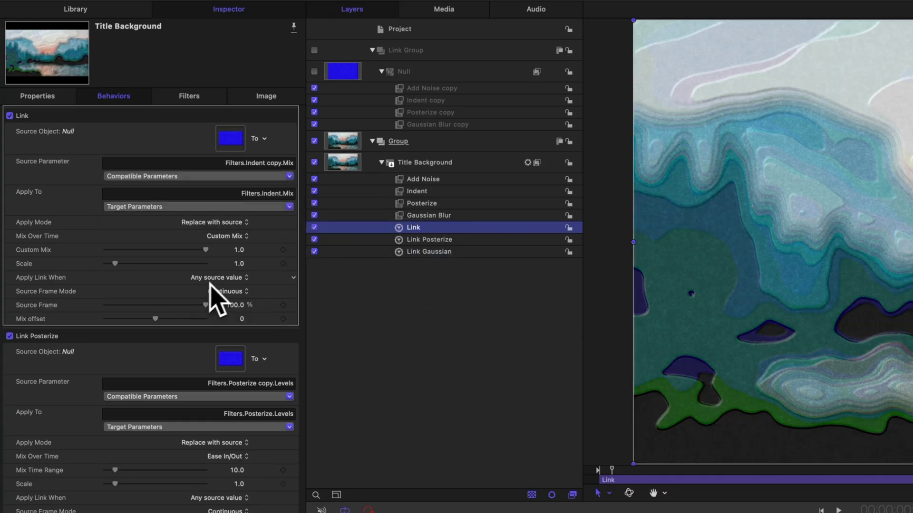
{"action": "left_click", "coordinate": [229, 240]}
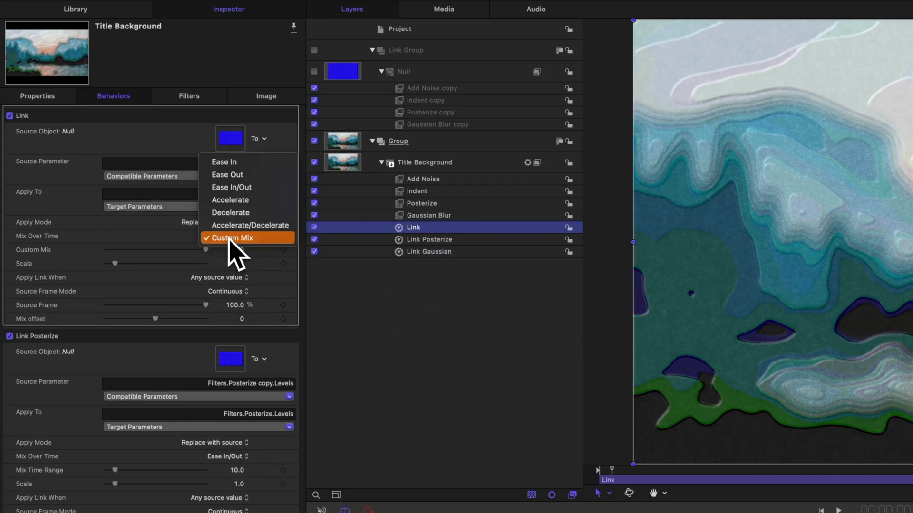
{"action": "left_click", "coordinate": [253, 198]}
{"action": "key", "text": "space"}
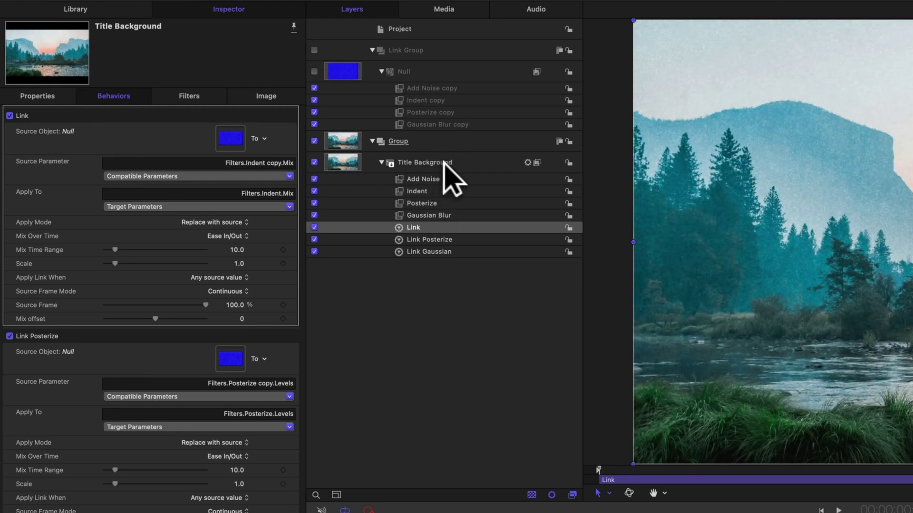
Set Add Noise Mix to 0 % and link it to Add Noise copy Mix, easing in and out.
{"action": "left_click", "coordinate": [442, 185]}
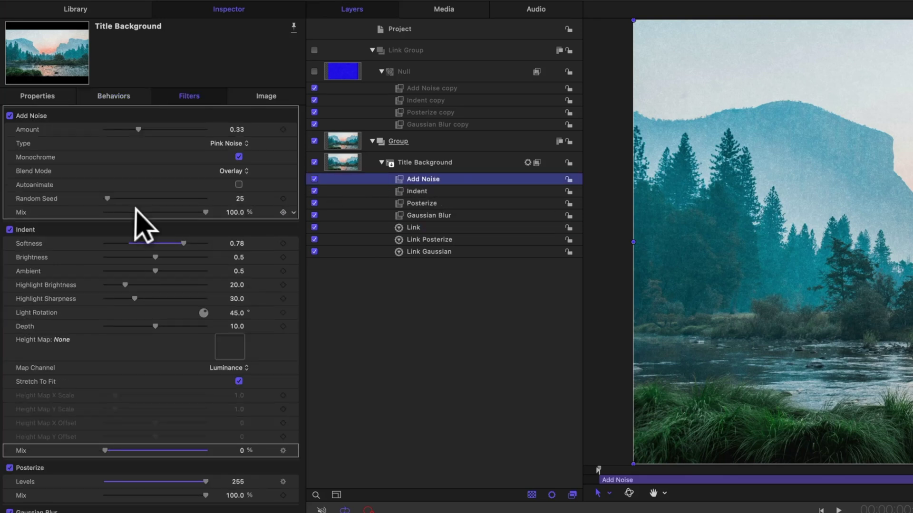
{"action": "left_click_drag", "start_coordinate": [142, 218], "coordinate": [16, 224]}
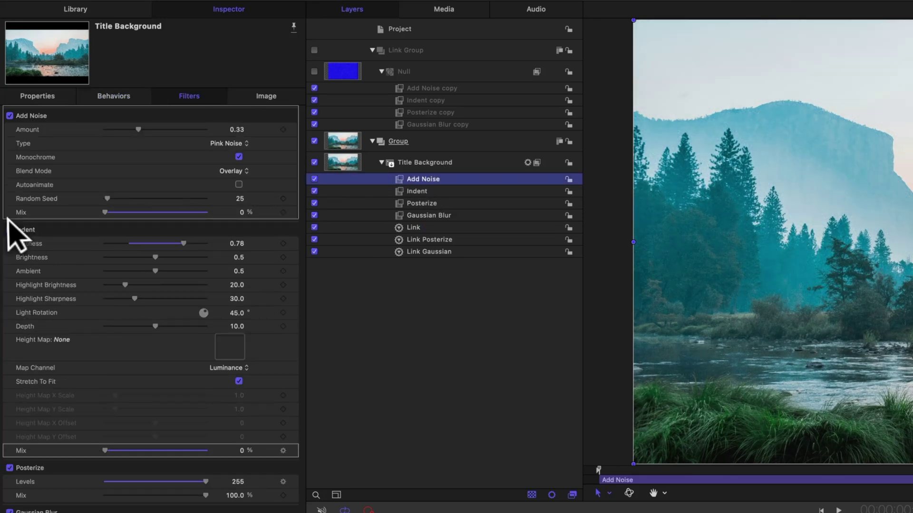
{"action": "left_click", "coordinate": [293, 213]}
{"action": "mouse_move", "coordinate": [354, 335]}
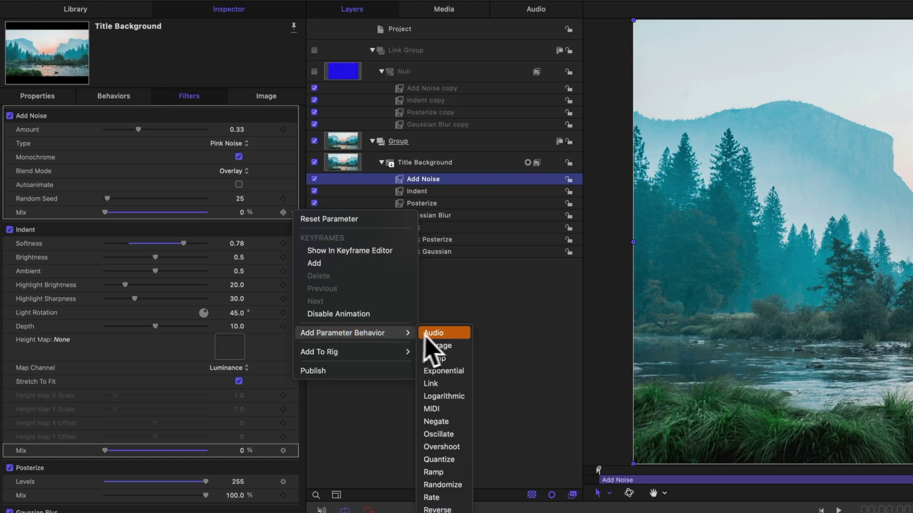
{"action": "left_click", "coordinate": [438, 383]}
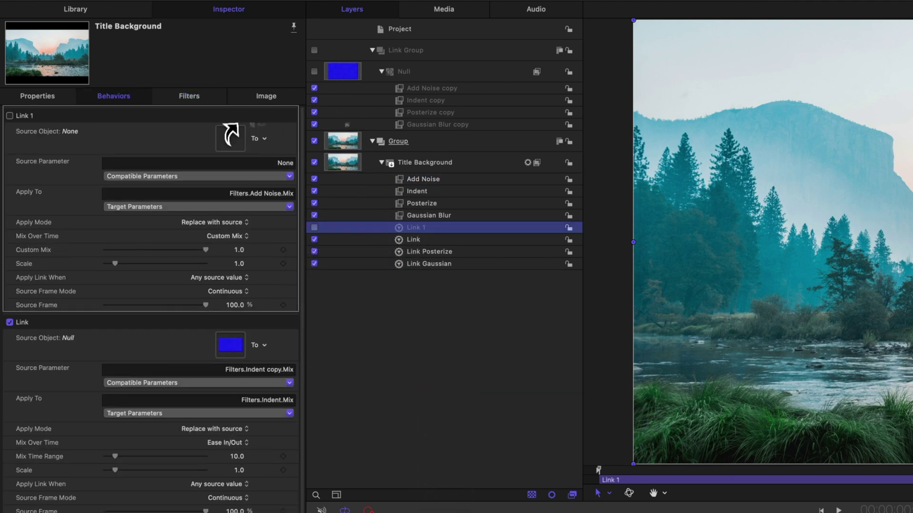
{"action": "left_click", "coordinate": [195, 176]}
{"action": "mouse_move", "coordinate": [190, 216]}
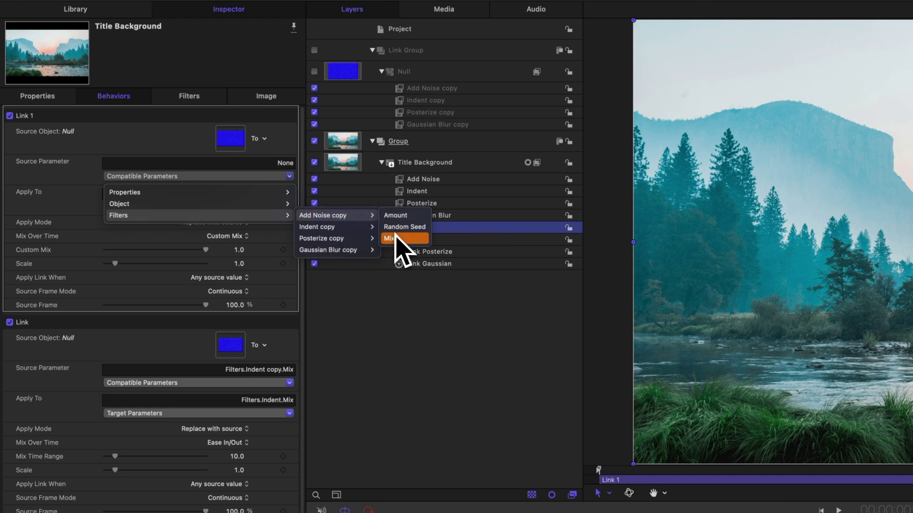
{"action": "left_click", "coordinate": [401, 243]}
{"action": "left_click", "coordinate": [215, 236]}
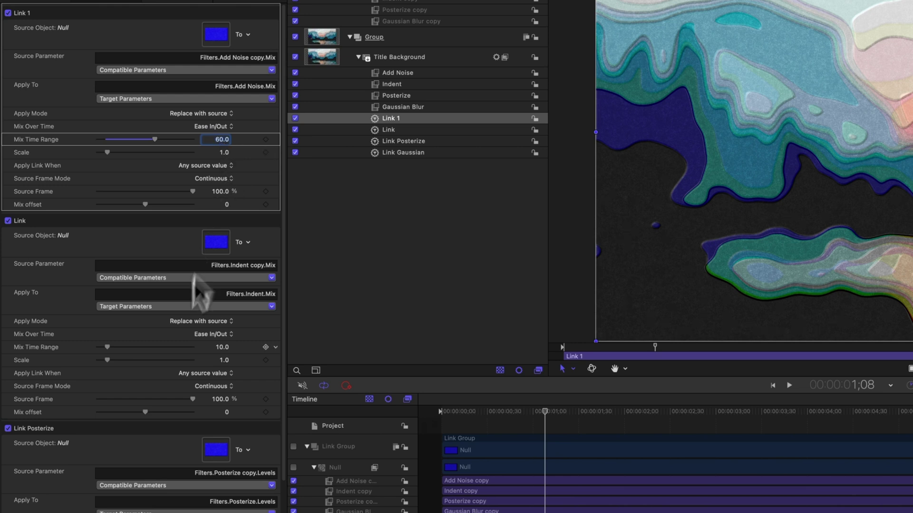
Enter 60 as the Mix Time Range for both Link and Link Gaussian.
{"action": "scroll", "coordinate": [219, 295], "scroll_direction": "down", "scroll_amount": 2}
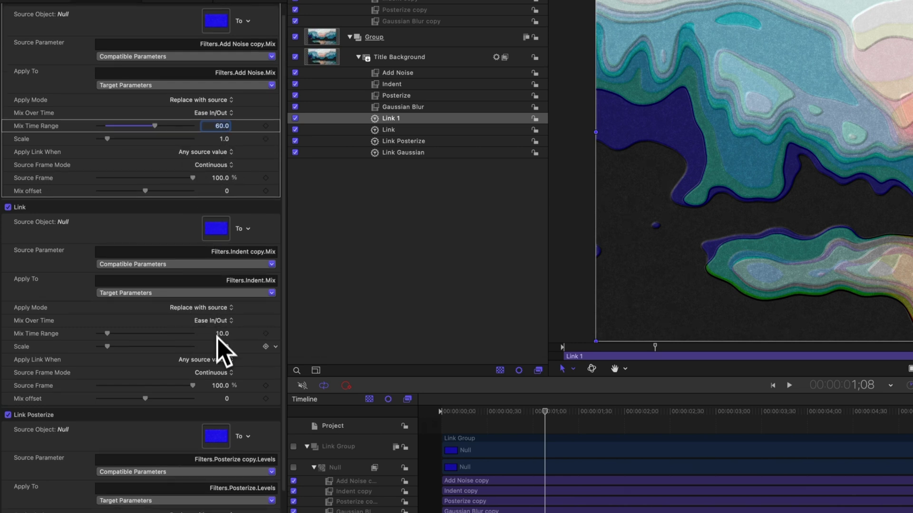
{"action": "left_click", "coordinate": [223, 333]}
{"action": "type", "text": "60"}
{"action": "key", "text": "Return"}
{"action": "scroll", "coordinate": [257, 343], "scroll_direction": "down", "scroll_amount": 2}
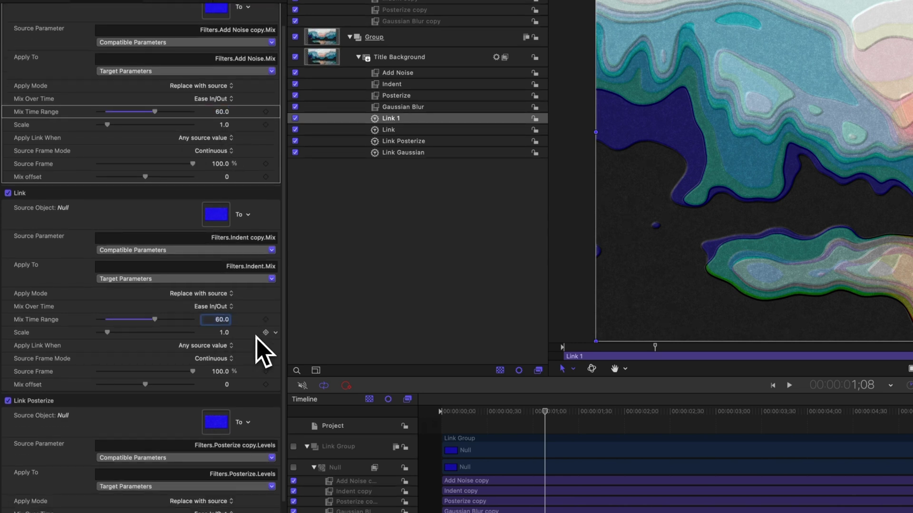
{"action": "scroll", "coordinate": [257, 337], "scroll_direction": "down", "scroll_amount": 8}
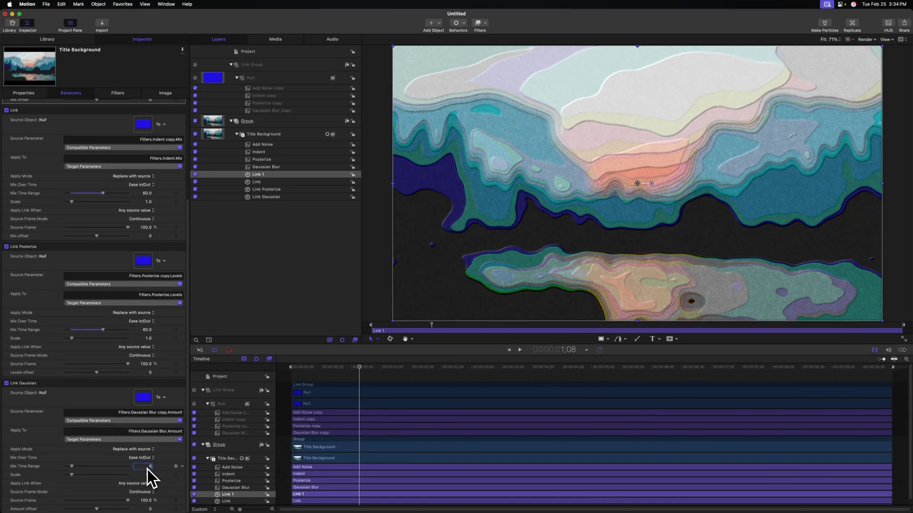
{"action": "left_click", "coordinate": [222, 512]}
{"action": "type", "text": "60"}
{"action": "key", "text": "Return"}
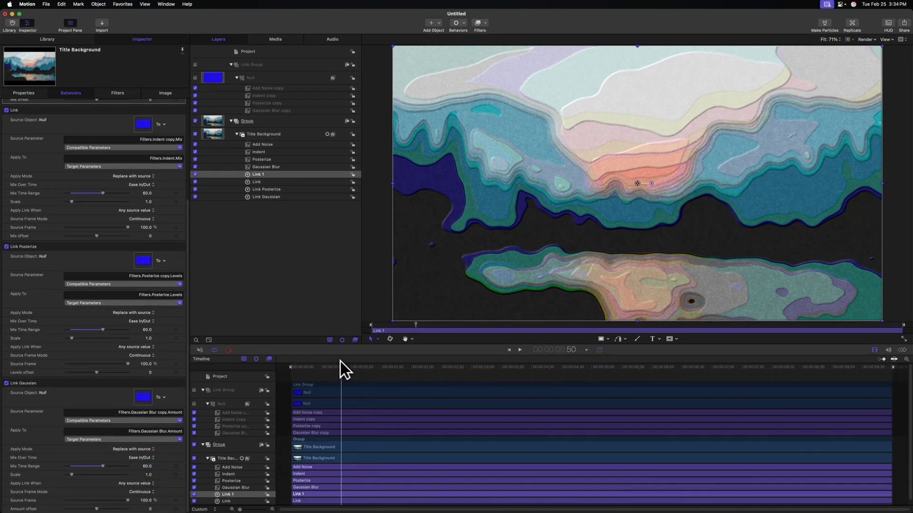
Play the title from the start to check the linked animation.
{"action": "left_click", "coordinate": [285, 368]}
{"action": "key", "text": "space"}
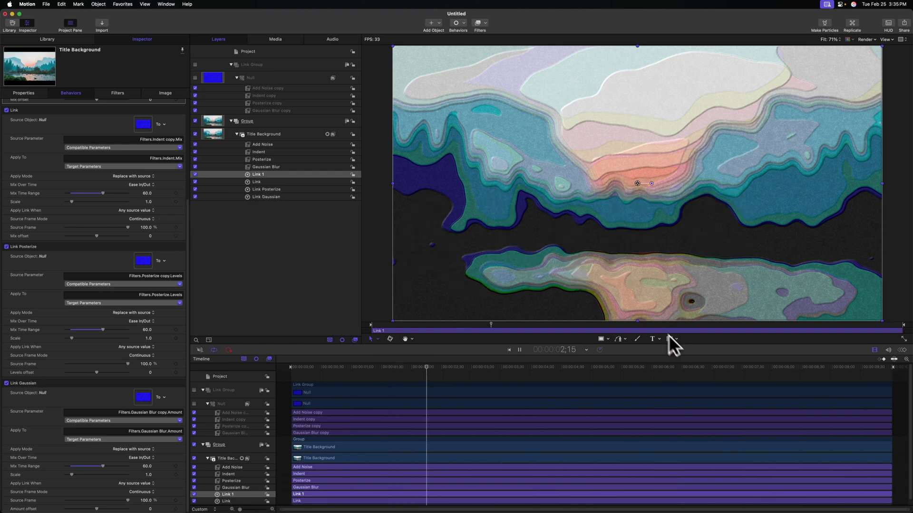
{"action": "left_click", "coordinate": [820, 367]}
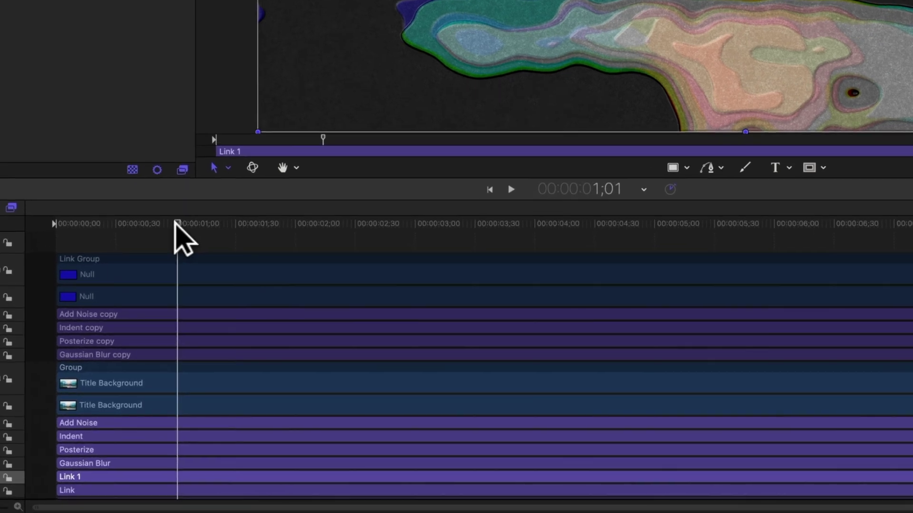
Add a marker at 00:00:01;00 and set its type to Build In - Optional.
{"action": "key", "text": "shift+m"}
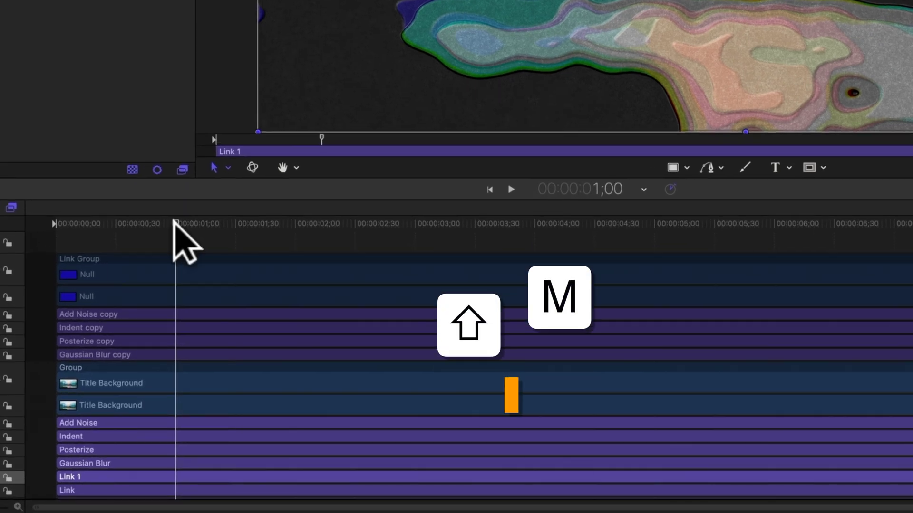
{"action": "left_click", "coordinate": [165, 222]}
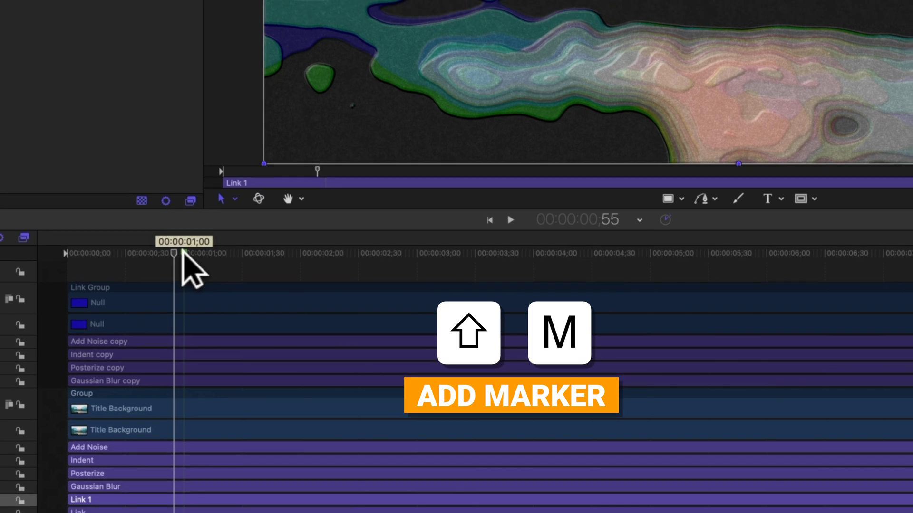
{"action": "double_click", "coordinate": [175, 223]}
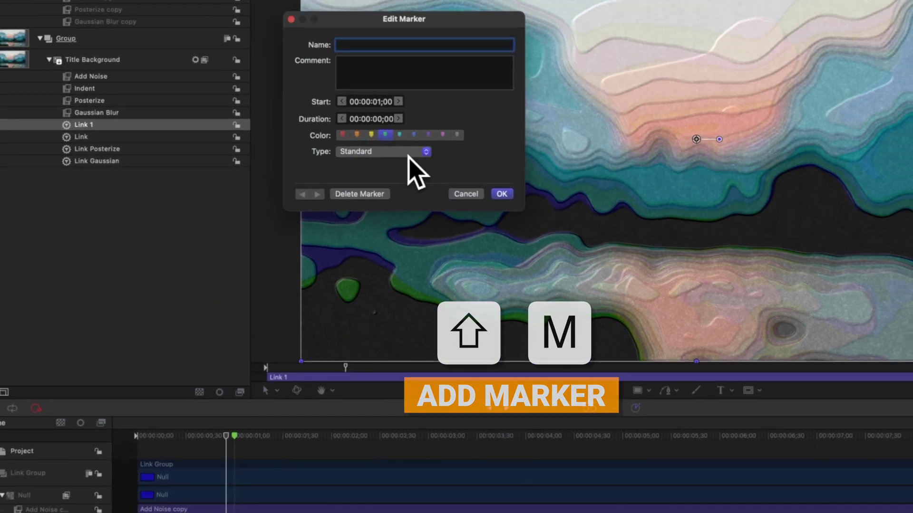
{"action": "left_click", "coordinate": [402, 154]}
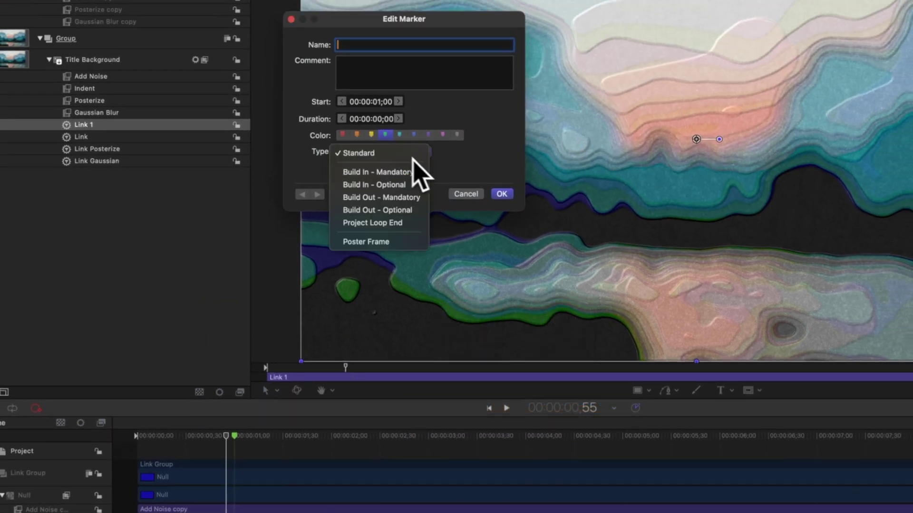
{"action": "left_click", "coordinate": [414, 184]}
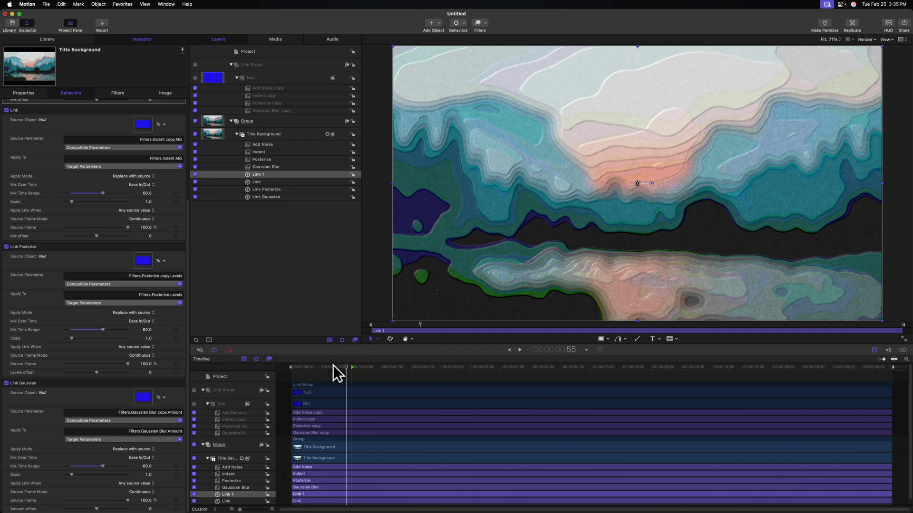
Change the marker at 00:00:09;00 to the Build Out - Optional type.
{"action": "left_click_drag", "start_coordinate": [333, 366], "coordinate": [728, 387]}
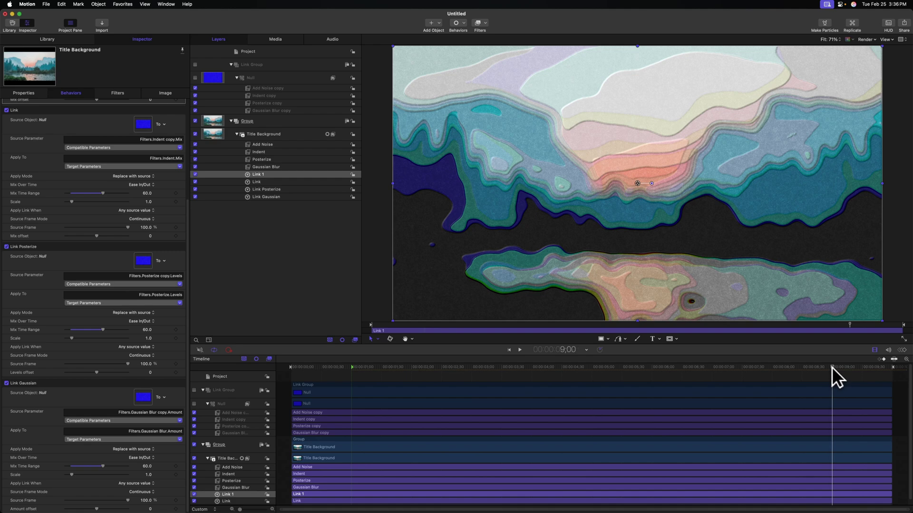
{"action": "mouse_move", "coordinate": [832, 367]}
{"action": "left_mouse_down"}
{"action": "mouse_move", "coordinate": [848, 367]}
{"action": "mouse_move", "coordinate": [825, 362]}
{"action": "left_mouse_up"}
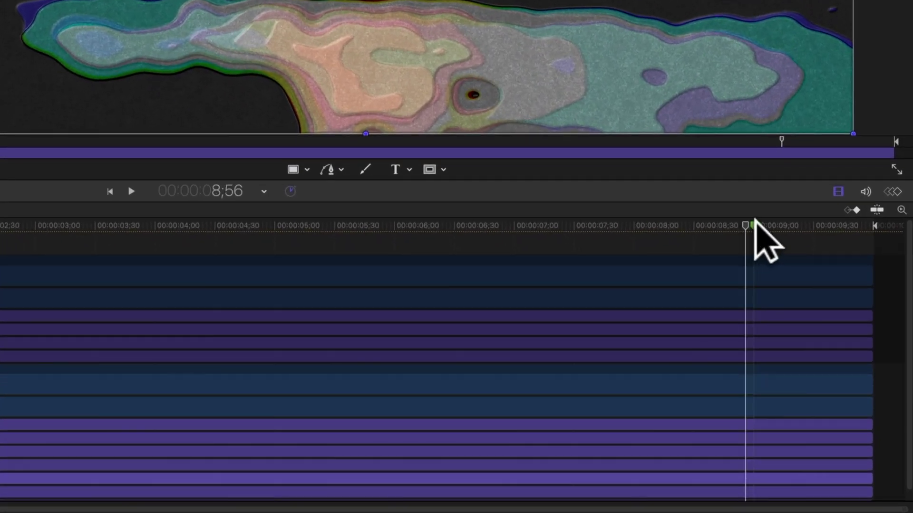
{"action": "double_click", "coordinate": [752, 224]}
{"action": "left_click", "coordinate": [459, 193]}
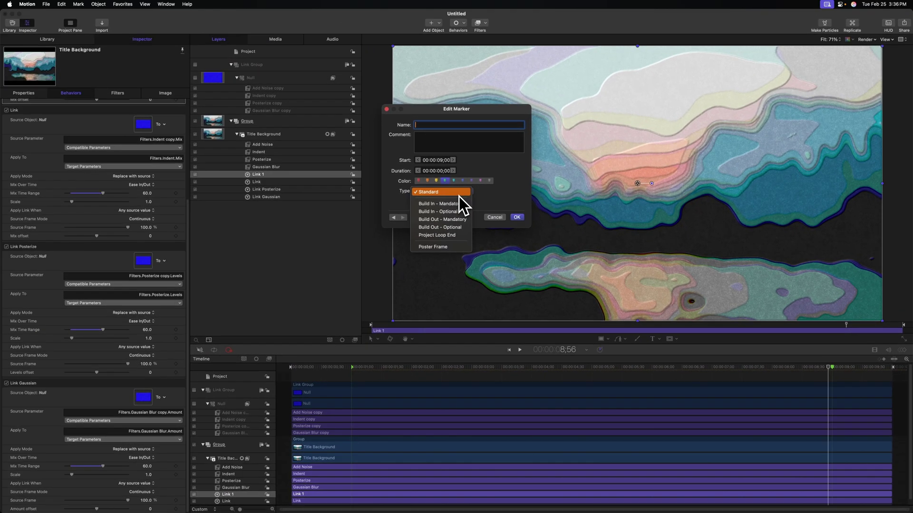
{"action": "left_click", "coordinate": [455, 227]}
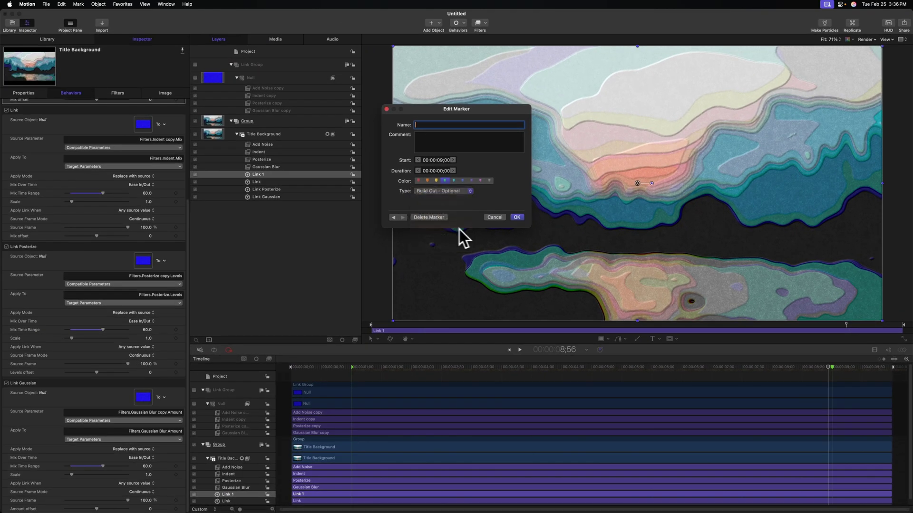
{"action": "left_click", "coordinate": [516, 218]}
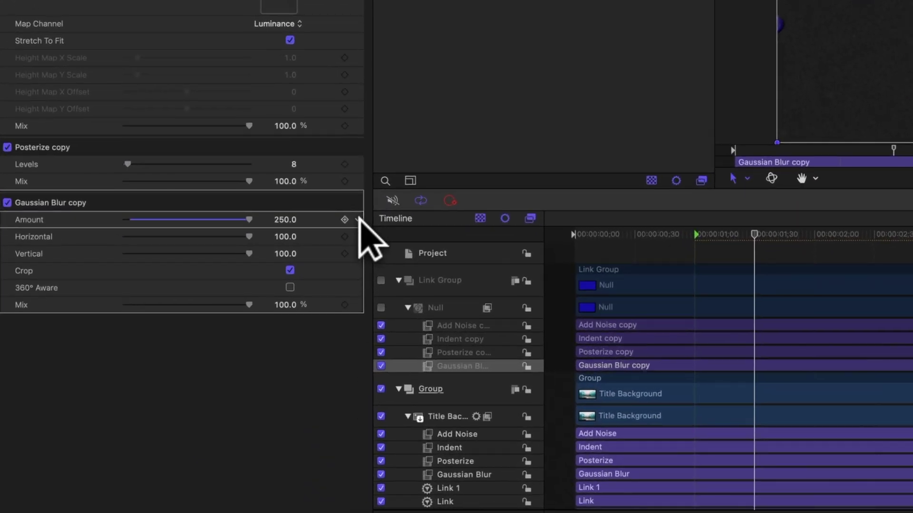
Publish Gaussian Blur Amount, Posterize Levels, Indent copy Mix and Add Noise copy Mix.
{"action": "left_click", "coordinate": [357, 220]}
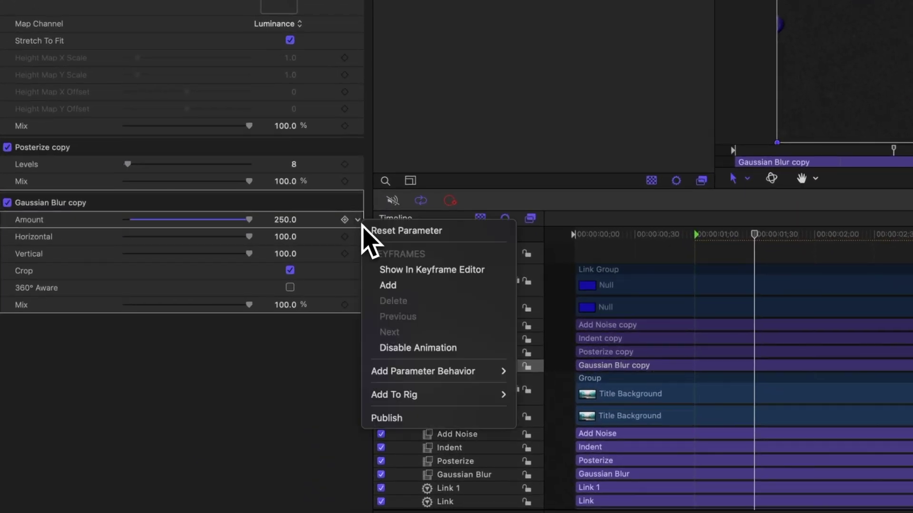
{"action": "left_click", "coordinate": [440, 416]}
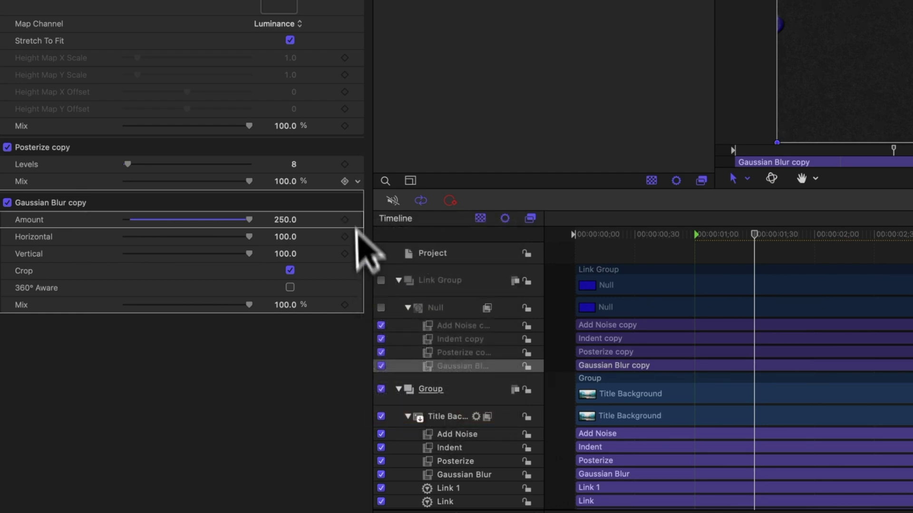
{"action": "left_click", "coordinate": [357, 164]}
{"action": "left_click", "coordinate": [412, 362]}
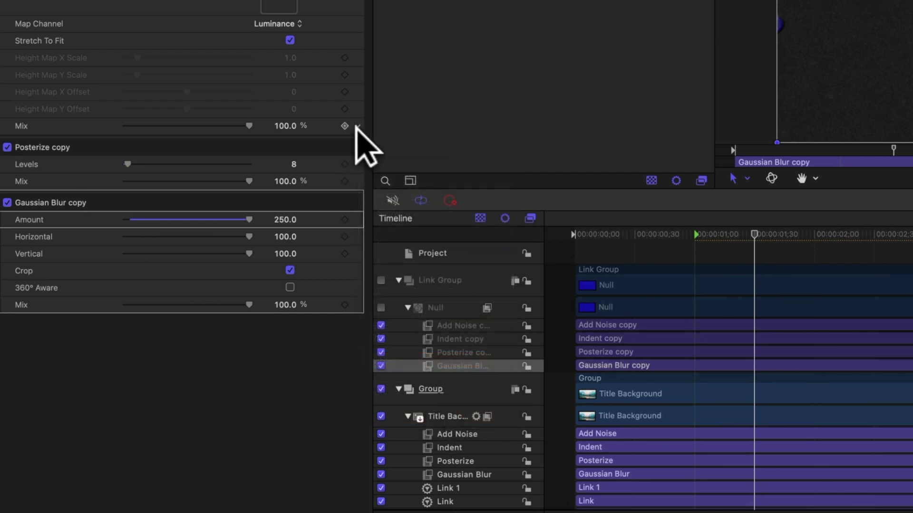
{"action": "left_click", "coordinate": [357, 126]}
{"action": "left_click", "coordinate": [402, 327]}
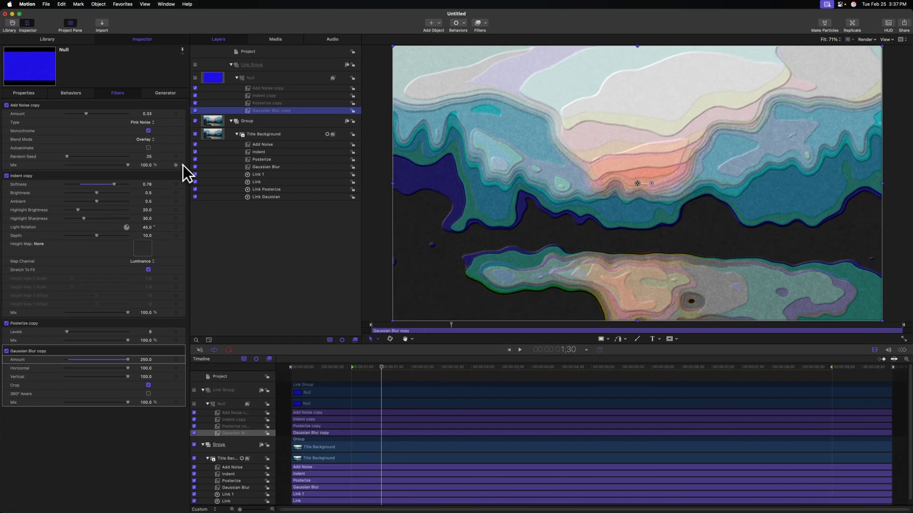
{"action": "left_click", "coordinate": [182, 165]}
{"action": "left_click", "coordinate": [197, 264]}
Publish the title template as 'Posterized Art' in the FCB's Patreon category.
{"action": "key", "text": "super+s"}
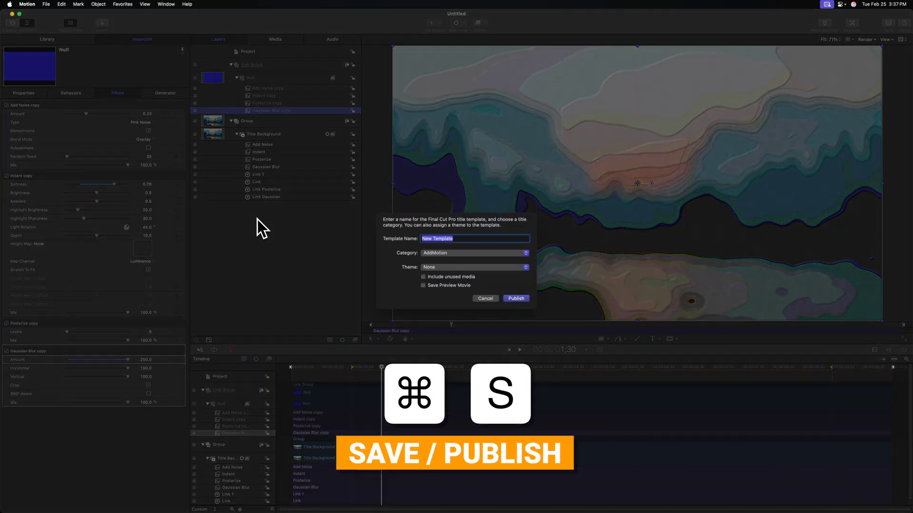
{"action": "type", "text": "Posterized Art"}
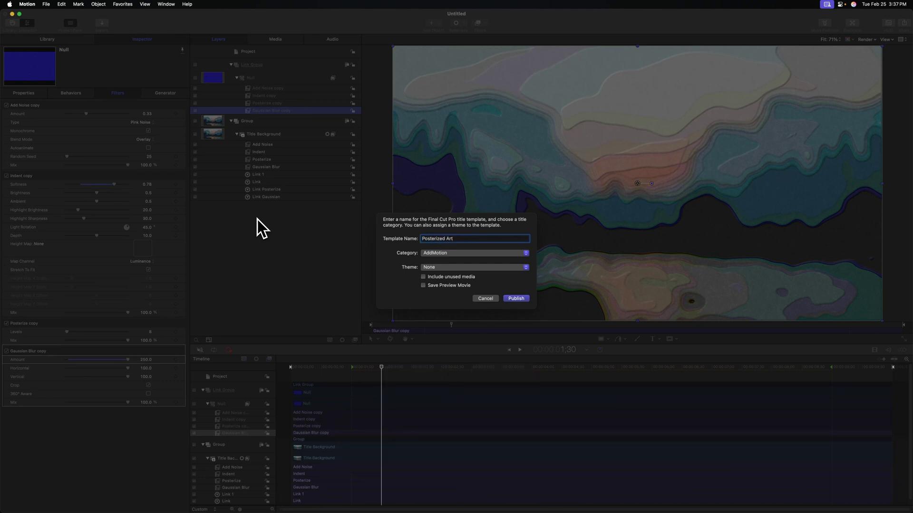
{"action": "left_click", "coordinate": [428, 254]}
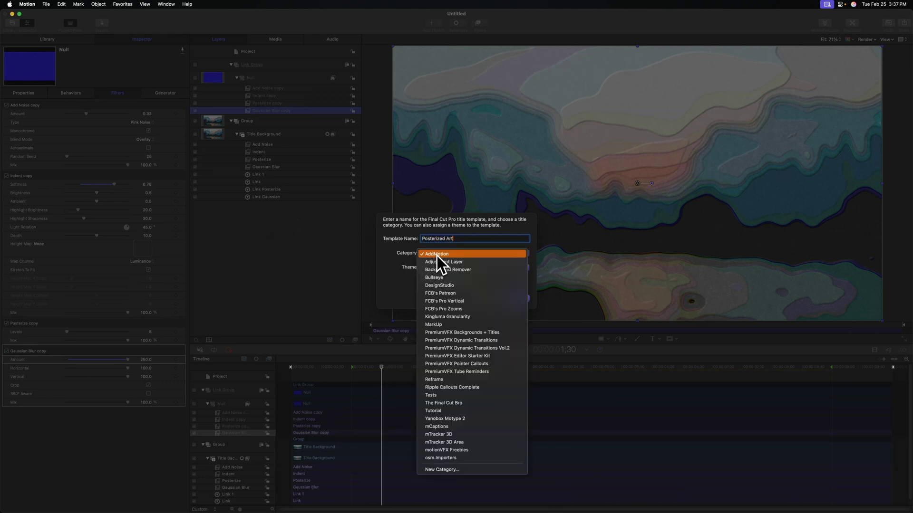
{"action": "left_click", "coordinate": [457, 294]}
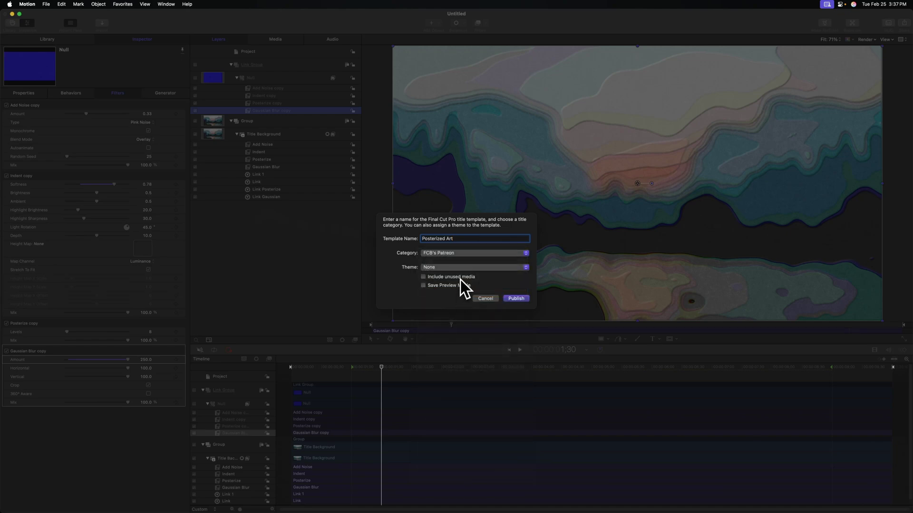
{"action": "left_click", "coordinate": [511, 298]}
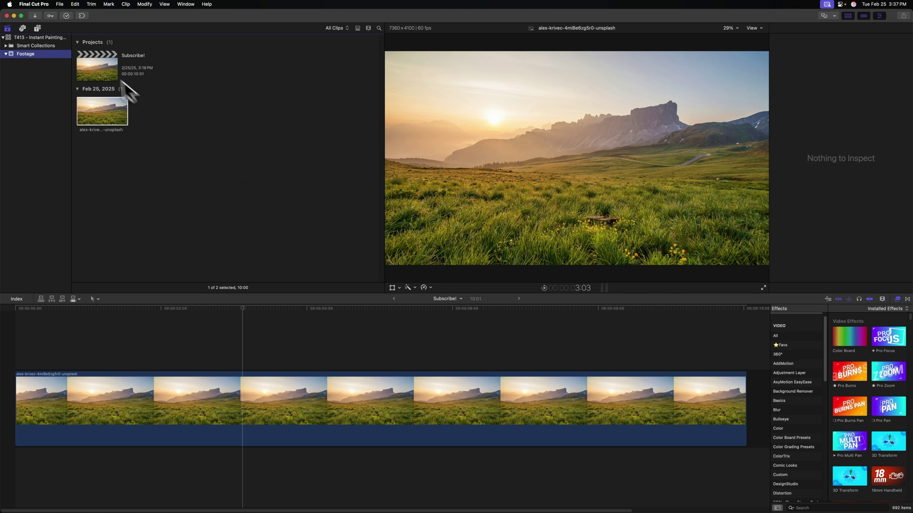
Place the Posterized Art title from FCB's Patreon above the landscape clip in the timeline.
{"action": "left_click", "coordinate": [38, 28]}
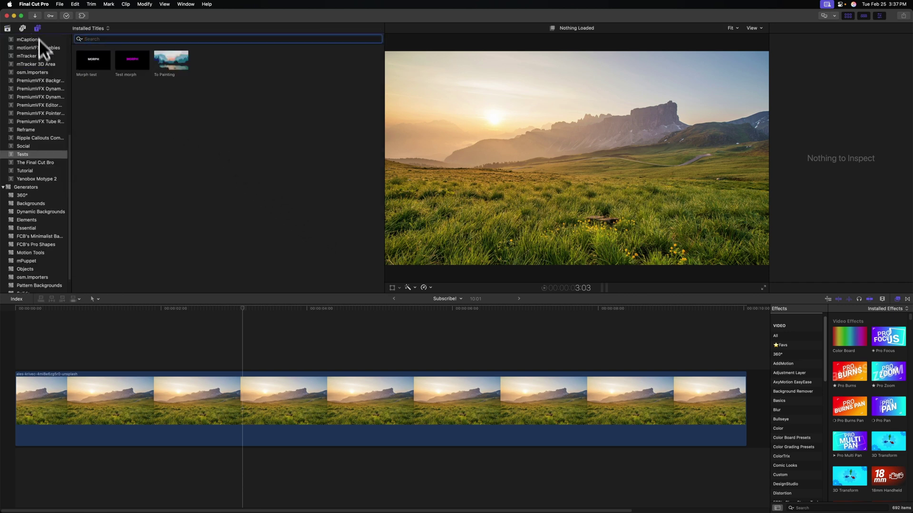
{"action": "scroll", "coordinate": [47, 108], "scroll_direction": "up", "scroll_amount": 5}
{"action": "left_click", "coordinate": [45, 99]}
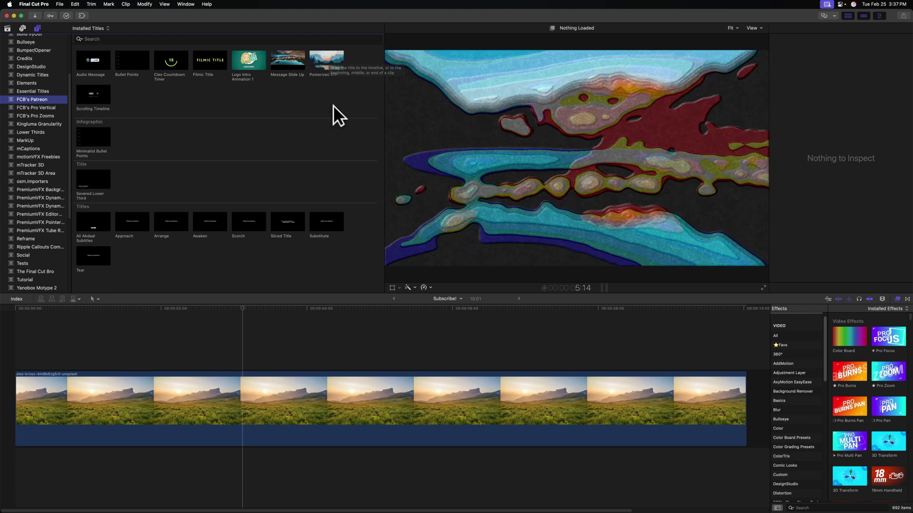
{"action": "left_click_drag", "start_coordinate": [330, 76], "coordinate": [234, 338]}
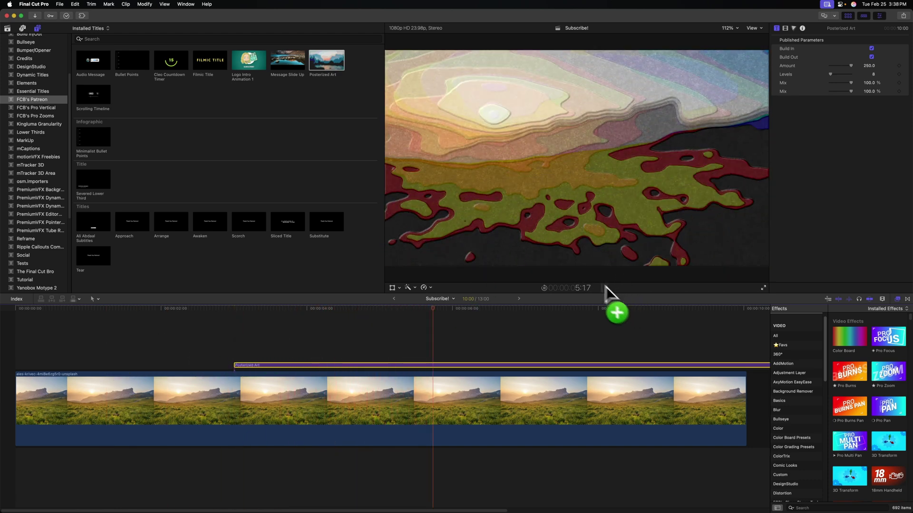